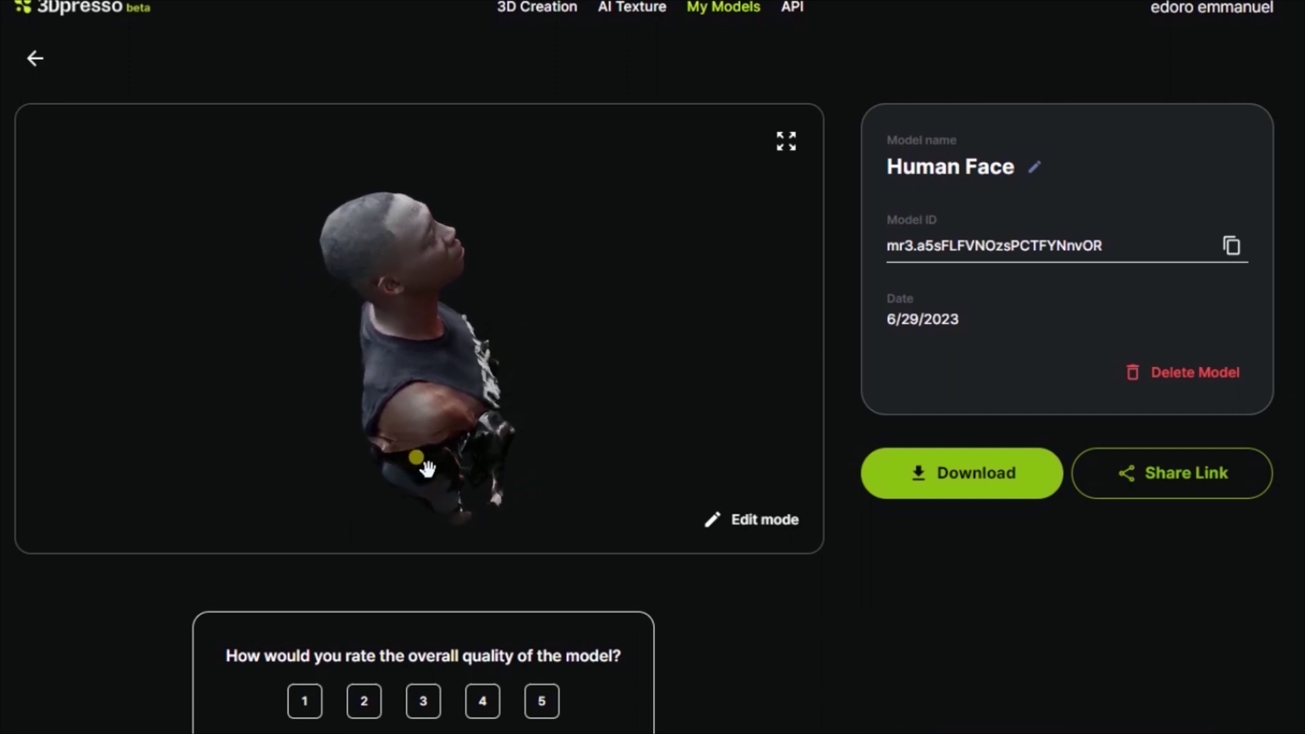
# Step: Orbit the Human Face model through sideways, upside-down, top-down and face-up views until it lies horizontally
pyautogui.moveTo(426, 468); pyautogui.dragTo(431, 410)
pyautogui.moveTo(416, 247); pyautogui.dragTo(458, 435)
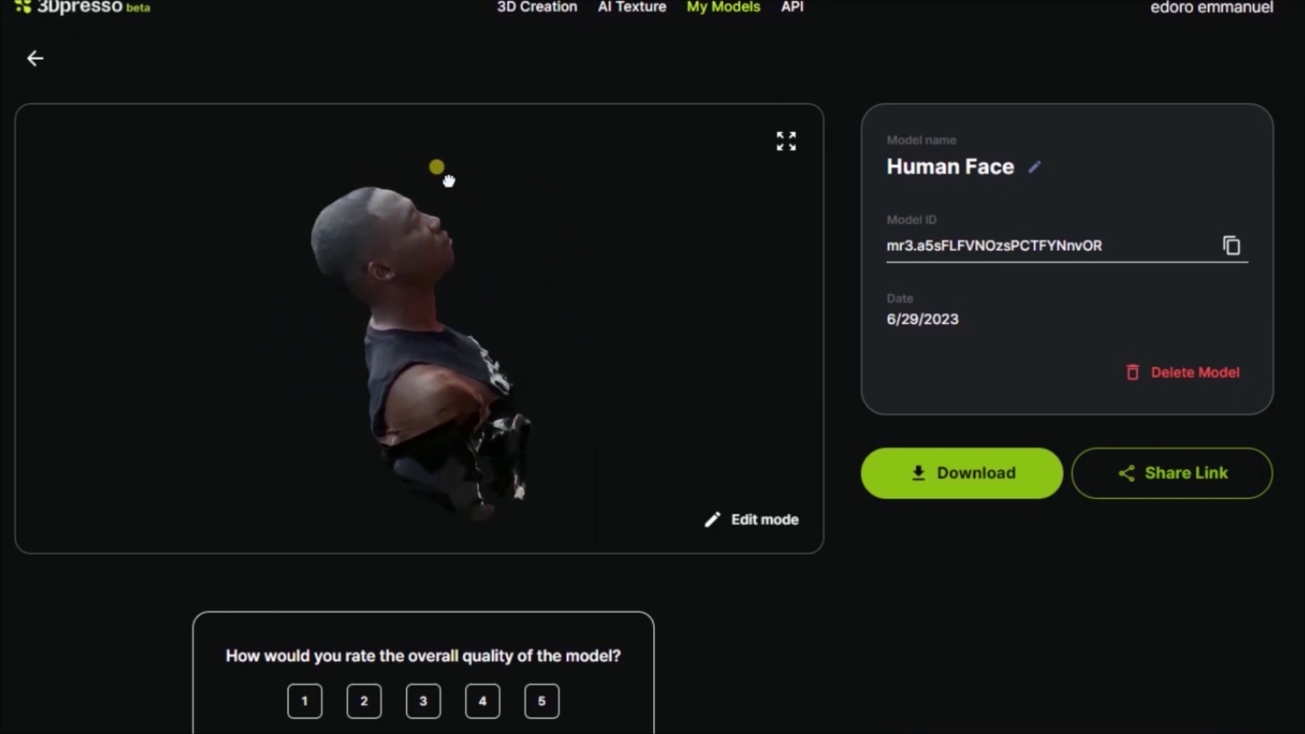
pyautogui.moveTo(408, 473); pyautogui.dragTo(407, 479)
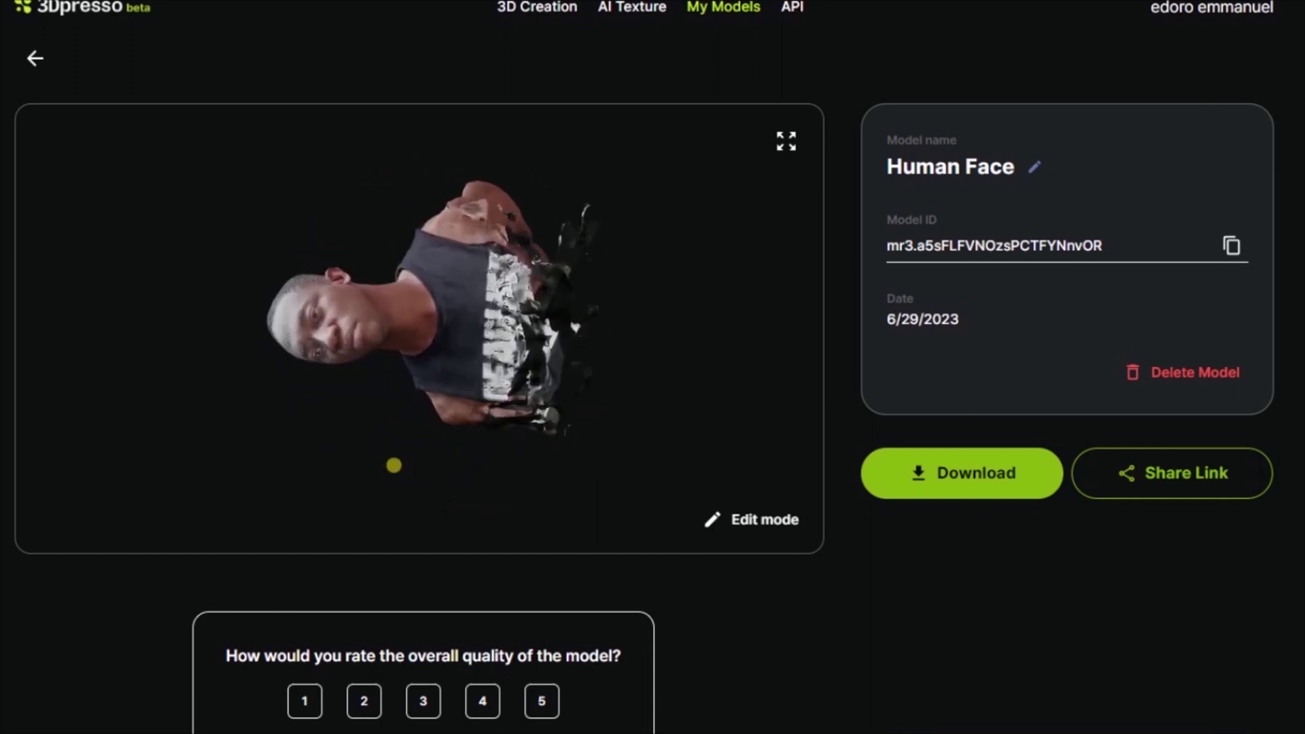
pyautogui.moveTo(513, 294); pyautogui.dragTo(513, 379)
pyautogui.moveTo(325, 363); pyautogui.dragTo(424, 184)
pyautogui.moveTo(471, 373); pyautogui.dragTo(410, 408)
pyautogui.moveTo(442, 457); pyautogui.dragTo(327, 278)
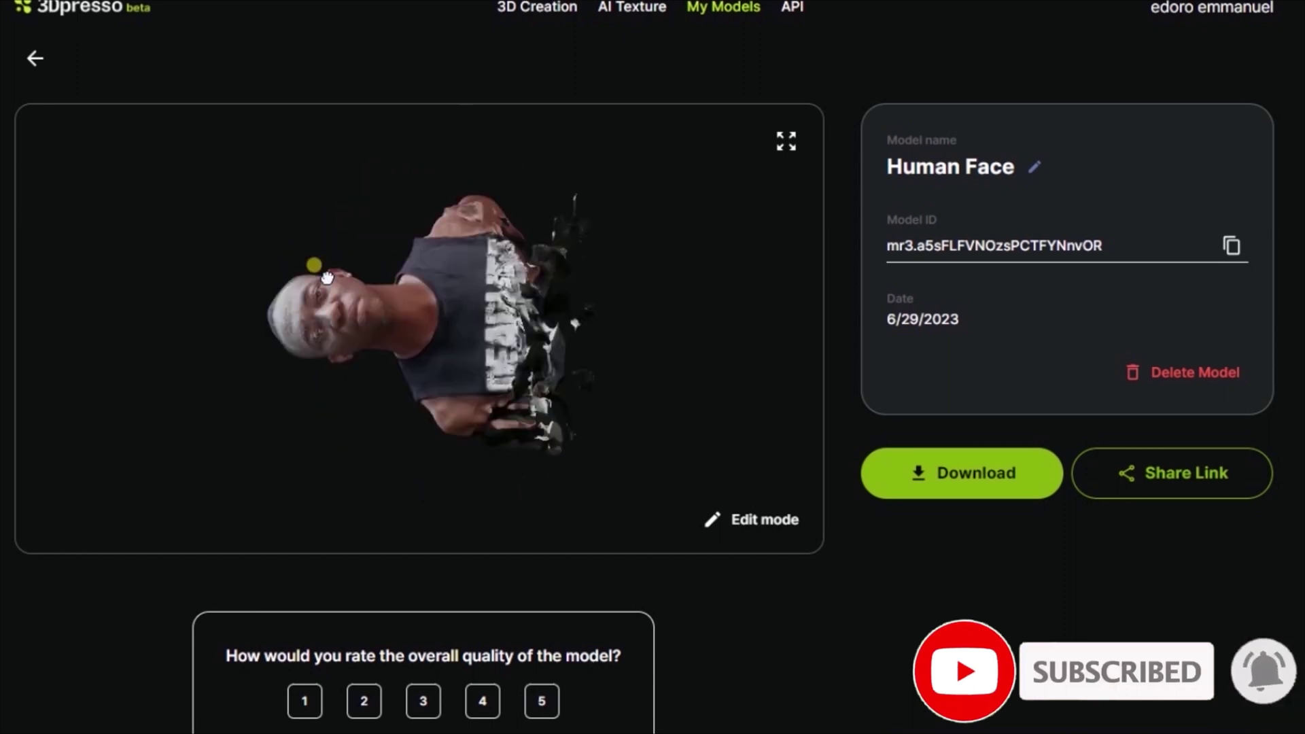
pyautogui.moveTo(546, 335); pyautogui.dragTo(392, 378)
pyautogui.moveTo(461, 335)
pyautogui.mouseDown()
pyautogui.moveTo(472, 381)
pyautogui.moveTo(539, 430)
pyautogui.moveTo(392, 385)
pyautogui.moveTo(385, 472)
pyautogui.moveTo(330, 304)
pyautogui.moveTo(481, 348)
pyautogui.mouseUp()
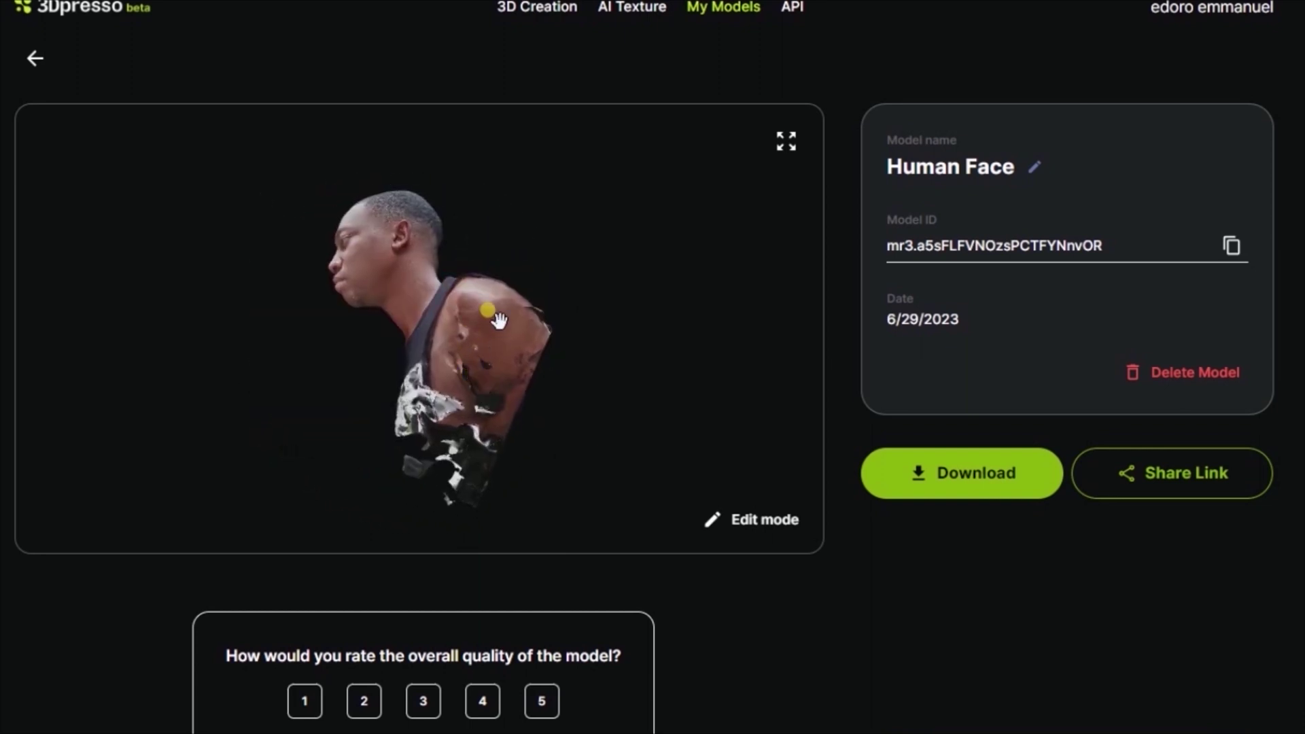
pyautogui.moveTo(443, 256); pyautogui.dragTo(470, 466)
pyautogui.moveTo(461, 294); pyautogui.dragTo(360, 449)
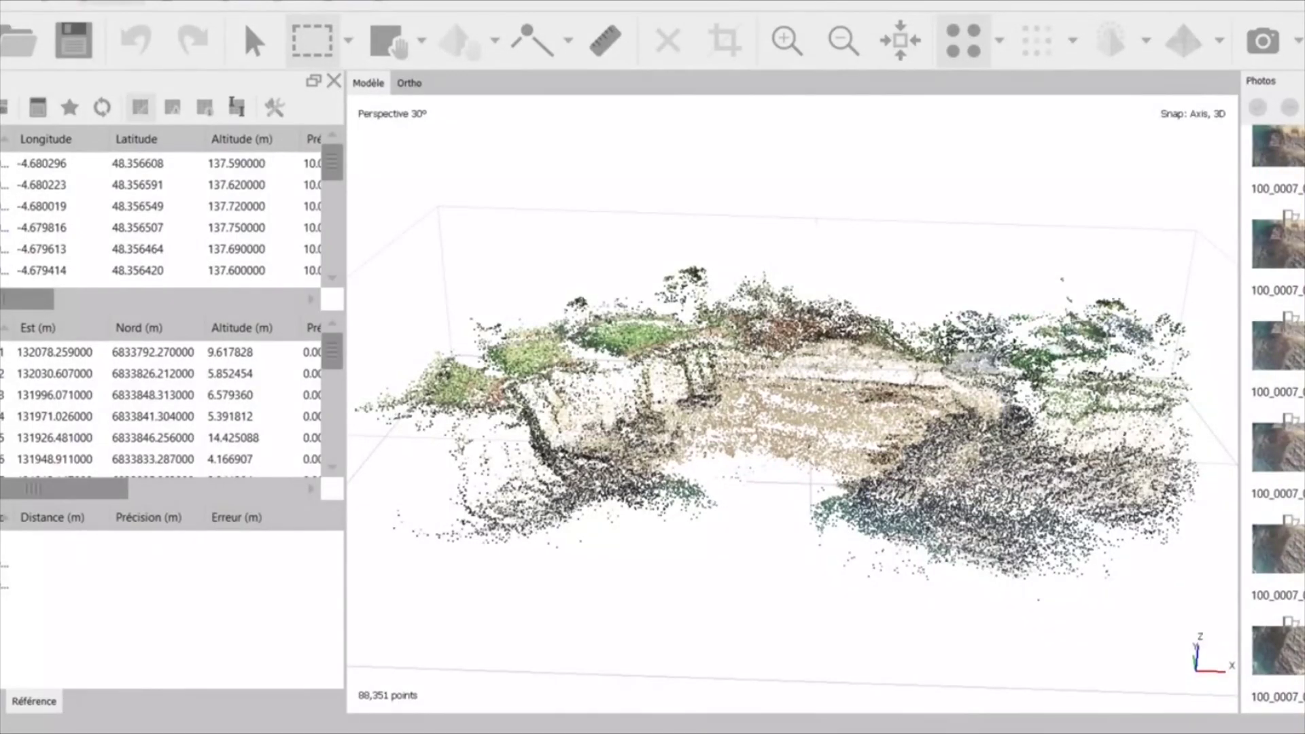
# Step: Open Metashape's Workflow menu, then orbit and zoom the rock and castle point-cloud reconstructions
pyautogui.click(75, 34)
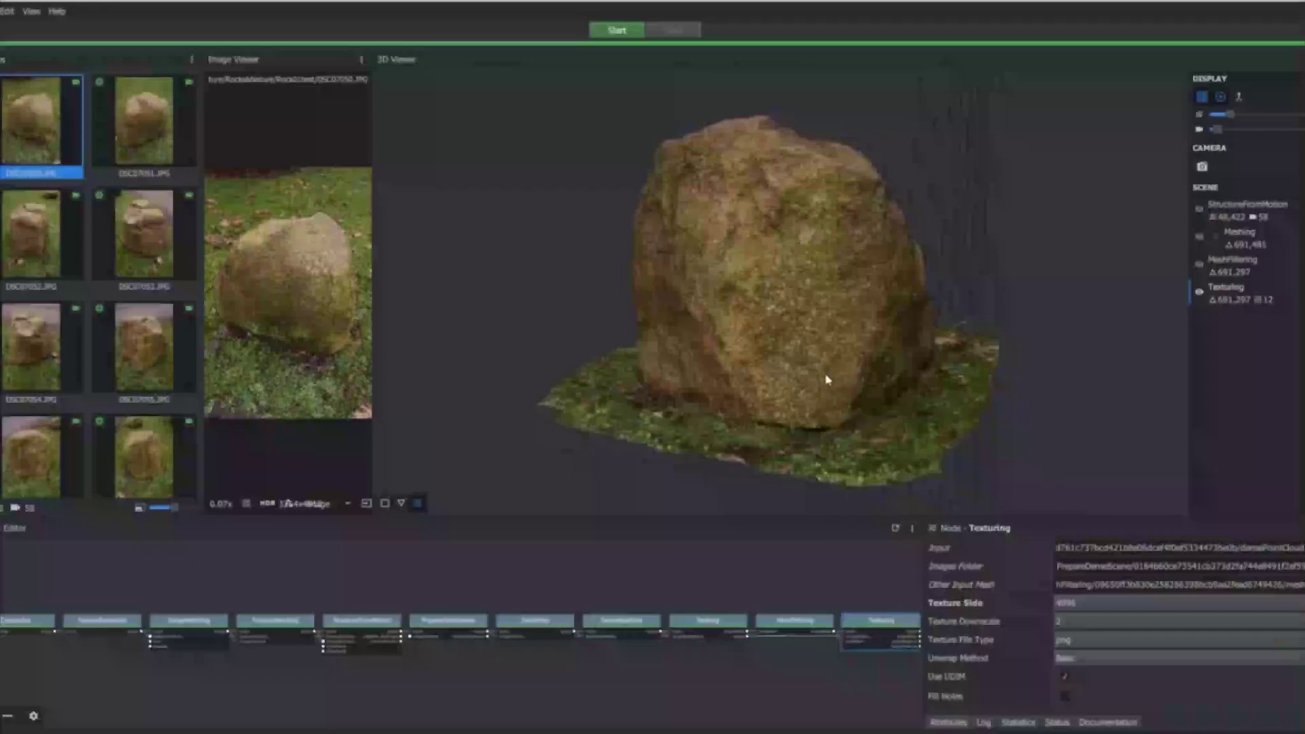
pyautogui.moveTo(826, 379); pyautogui.dragTo(750, 388)
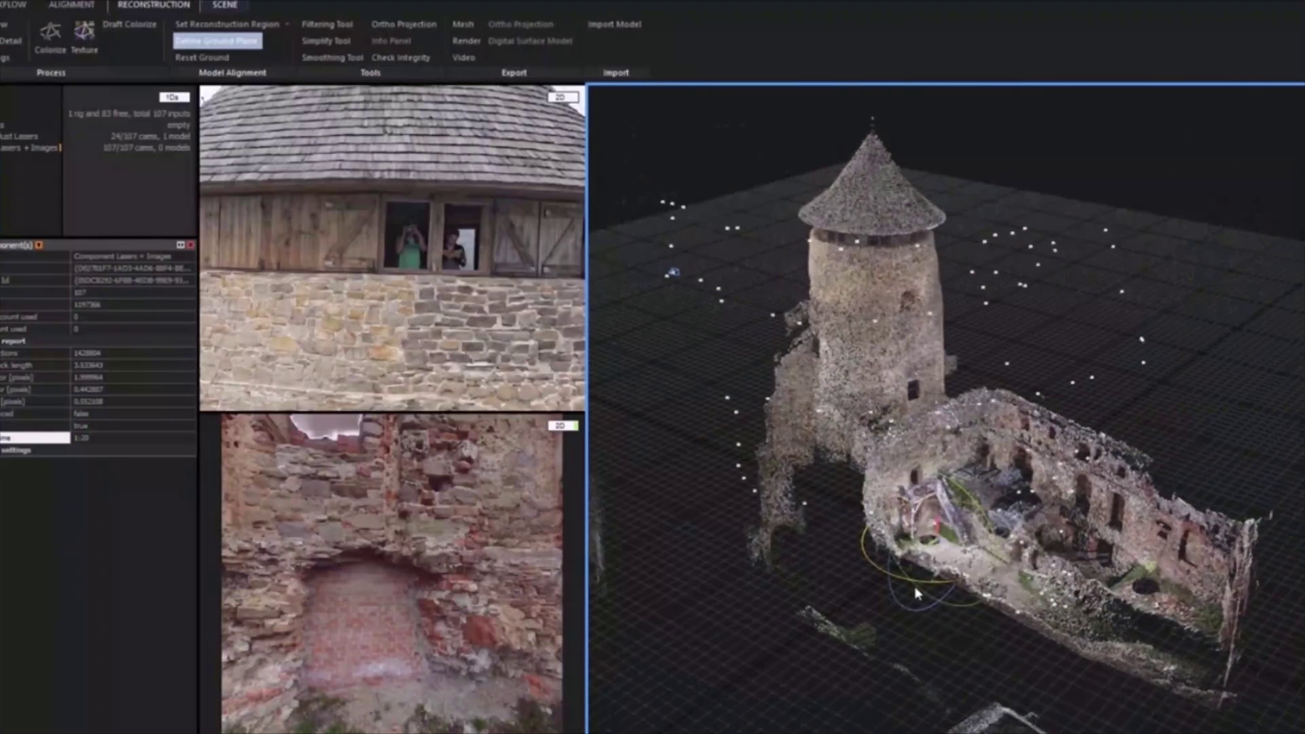
pyautogui.moveTo(687, 632); pyautogui.dragTo(846, 618)
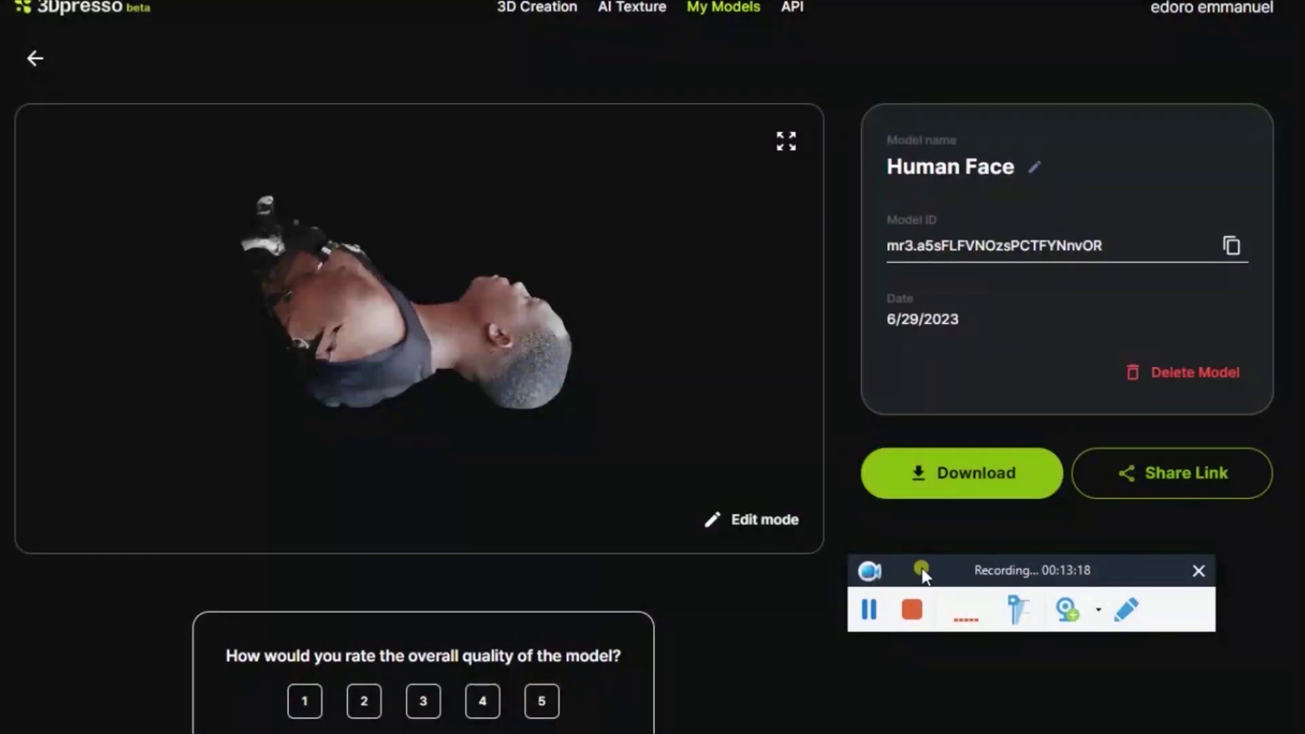
# Step: Orbit the Human Face model from an upright back view to a sideways-lying profile
pyautogui.moveTo(343, 428); pyautogui.dragTo(393, 325)
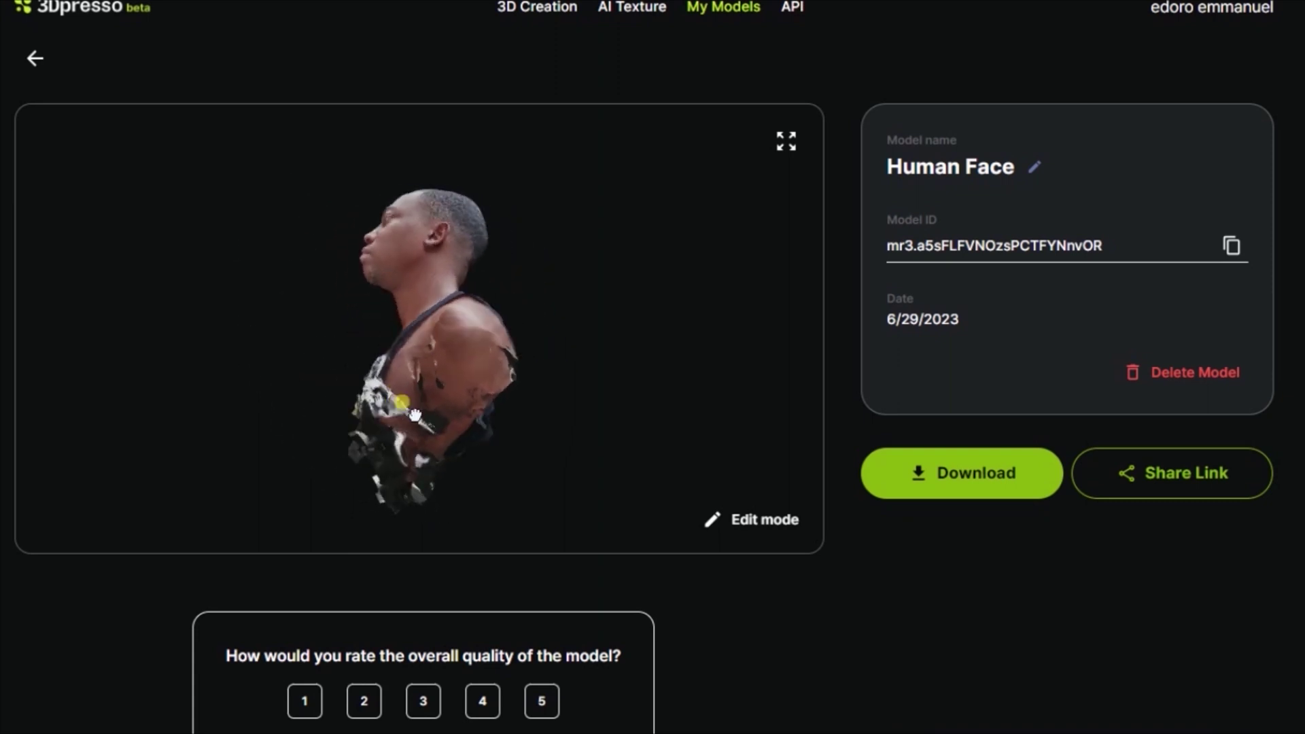
pyautogui.moveTo(414, 414); pyautogui.dragTo(343, 369)
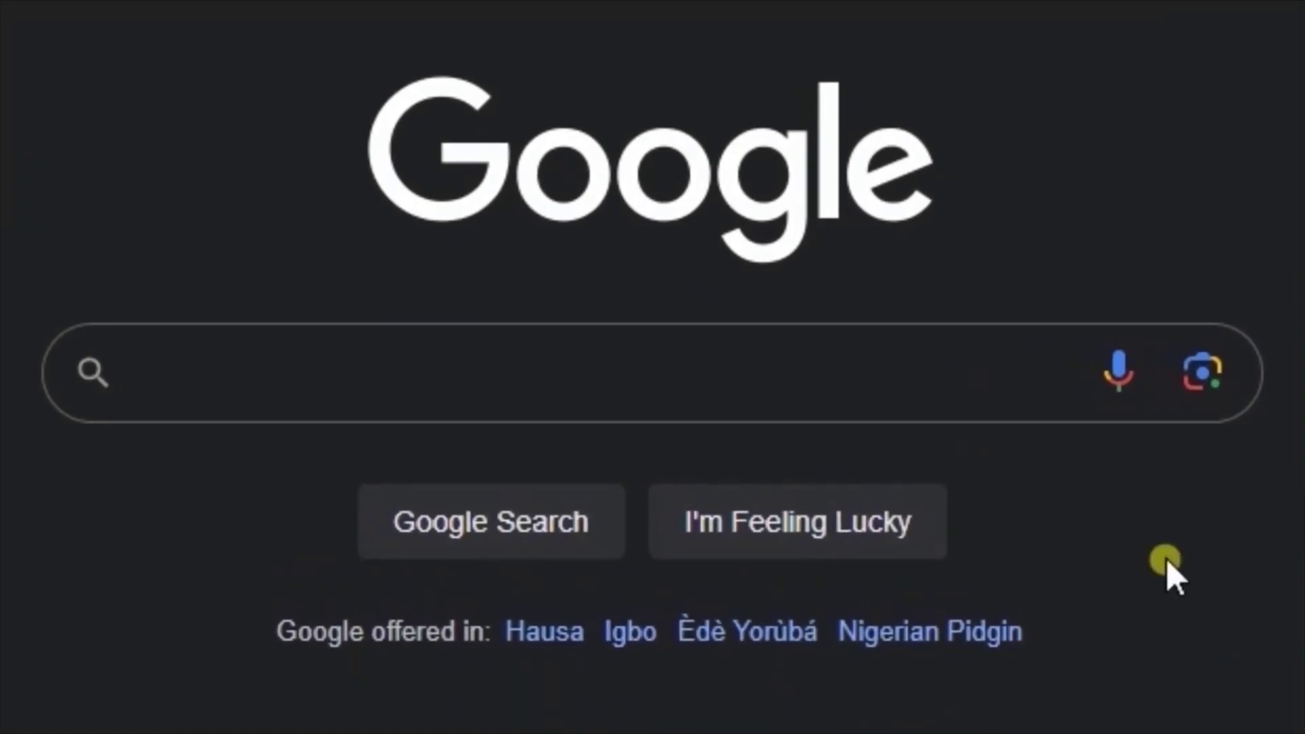
# Step: Search Google for '3dpresso' and open the 3Dpresso website from the results
pyautogui.click(323, 389)
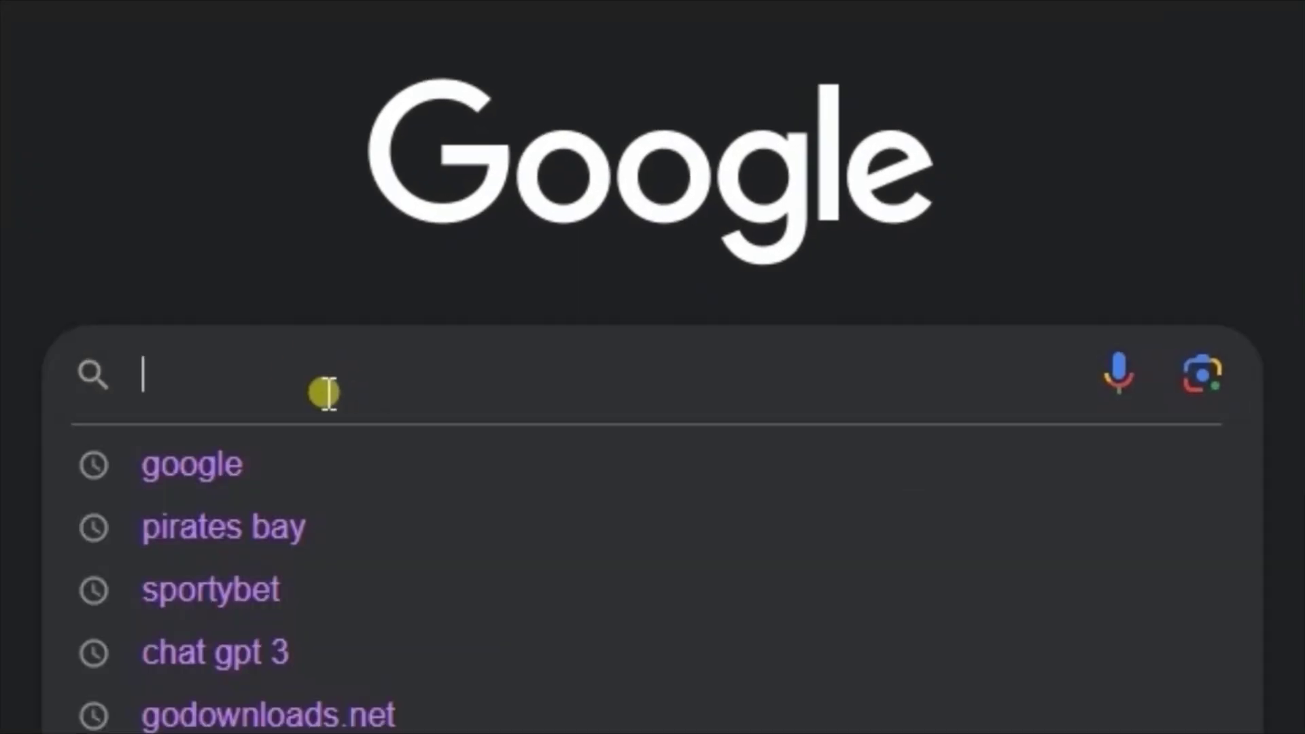
pyautogui.write('d')
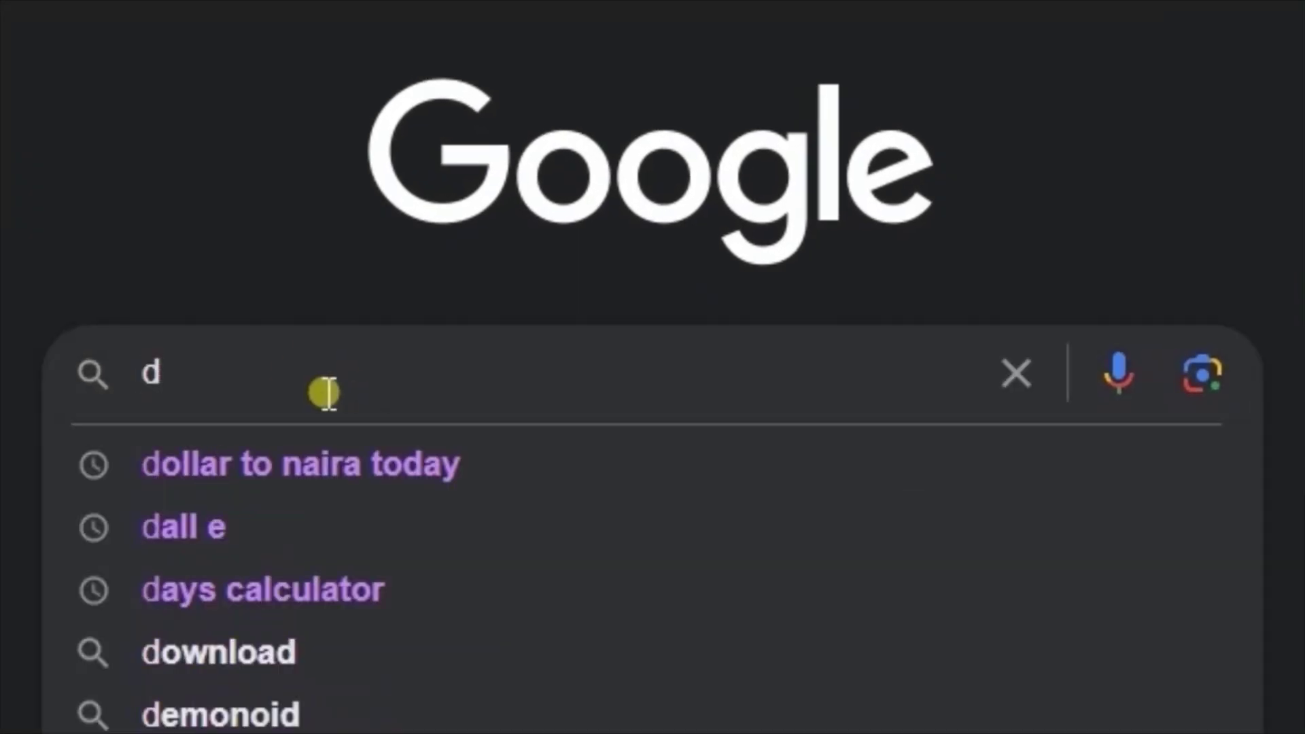
pyautogui.press('BackSpace')
pyautogui.write('3dpresso')
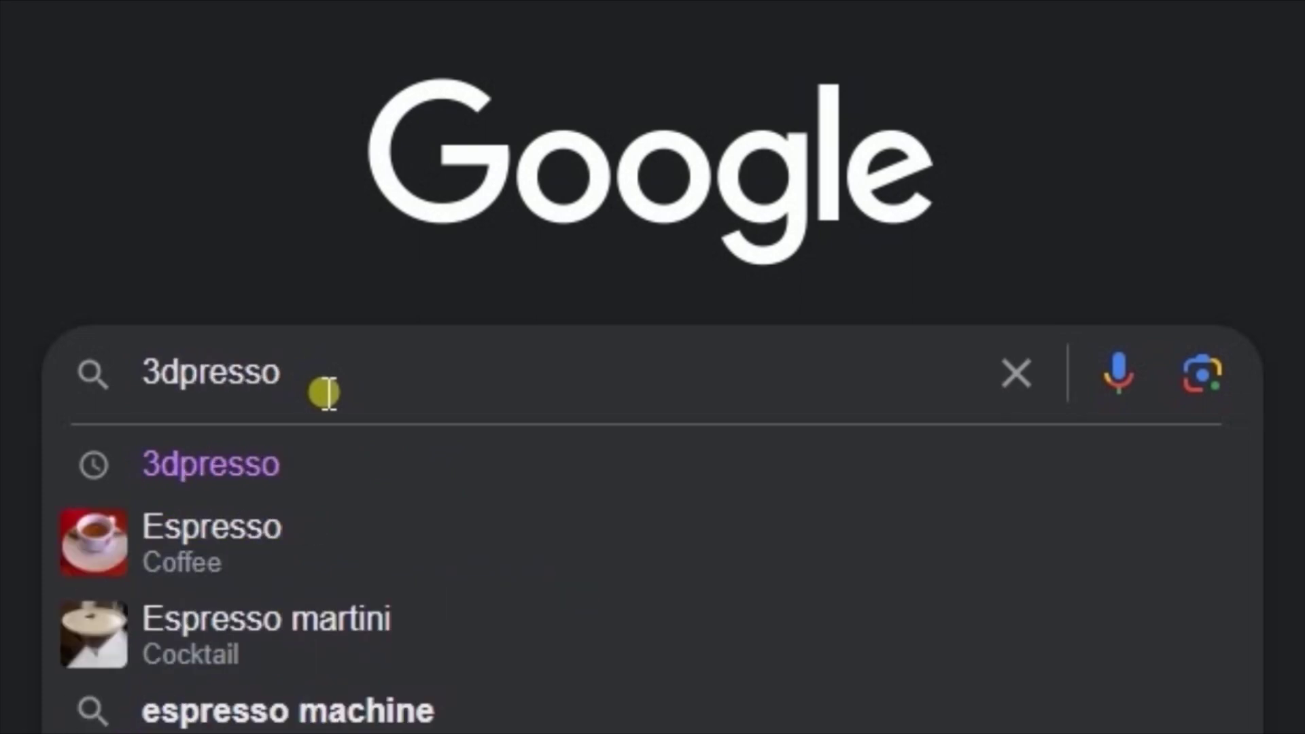
pyautogui.press('Return')
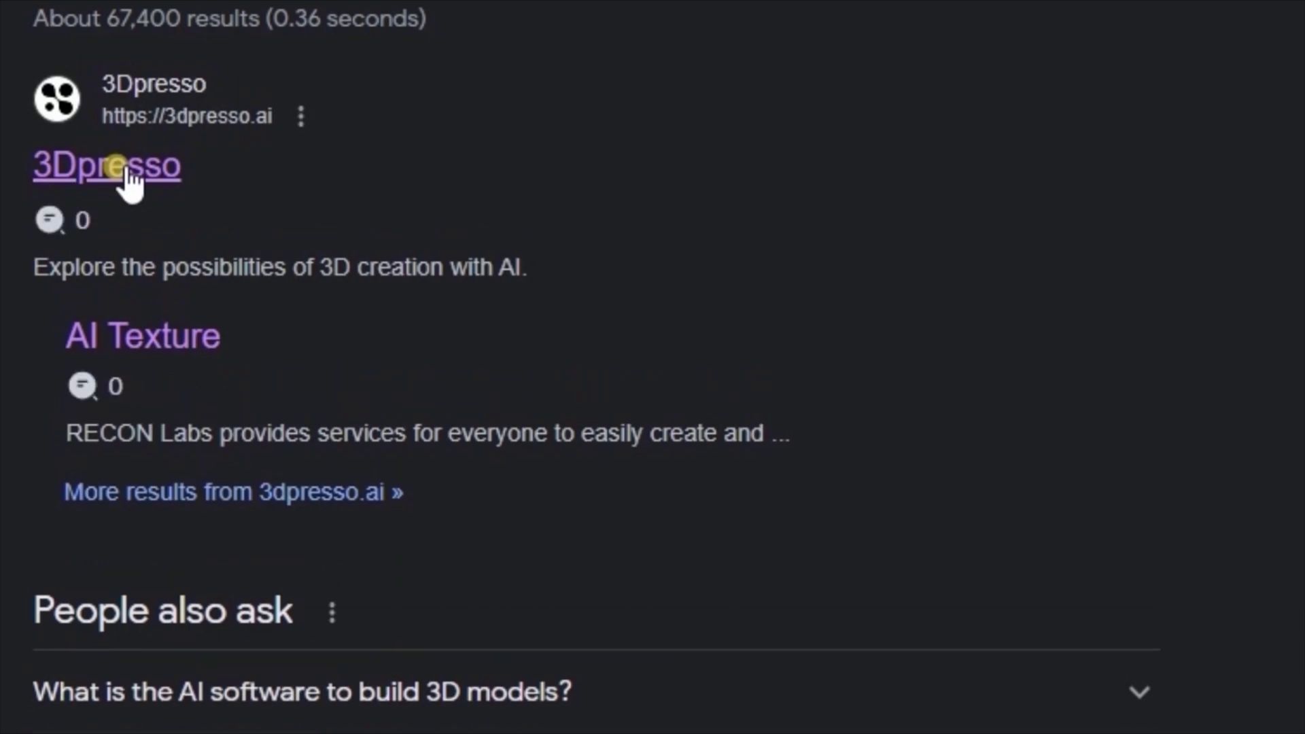
pyautogui.click(127, 177)
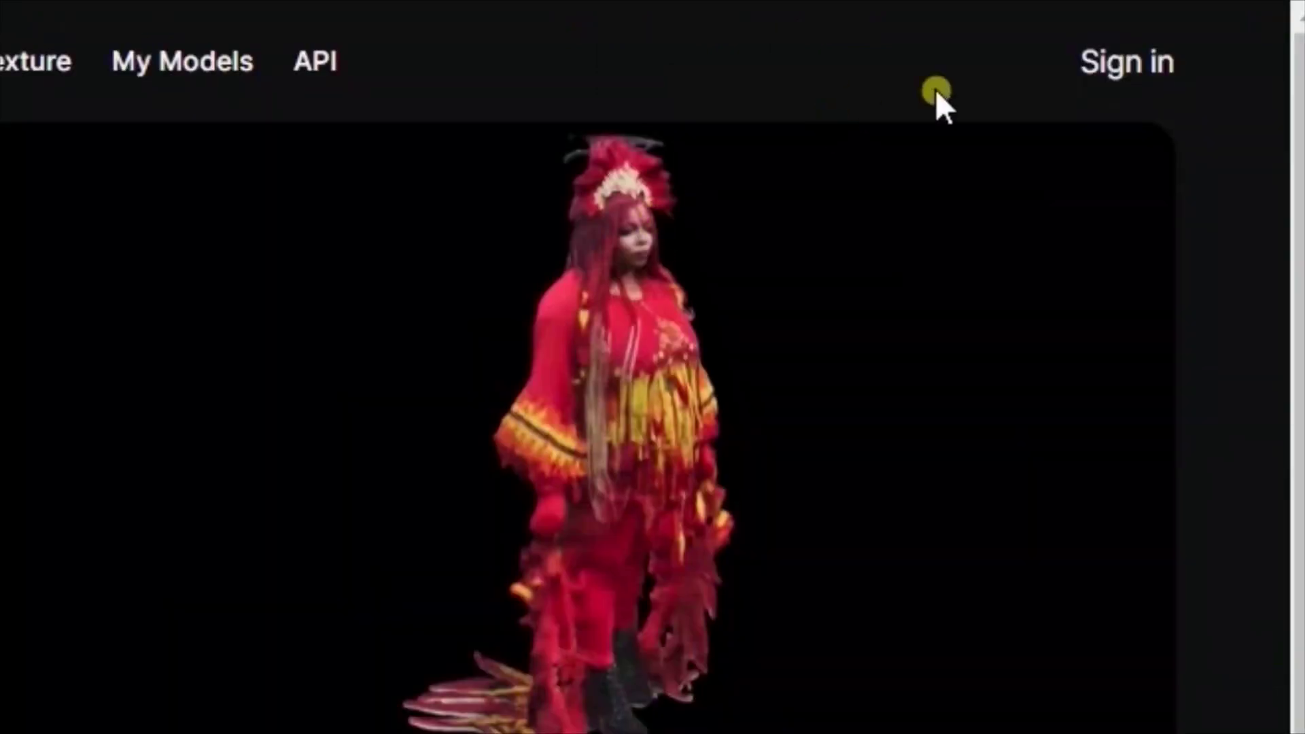
# Step: Open the 3Dpresso sign-in form from the landing page
pyautogui.click(1145, 62)
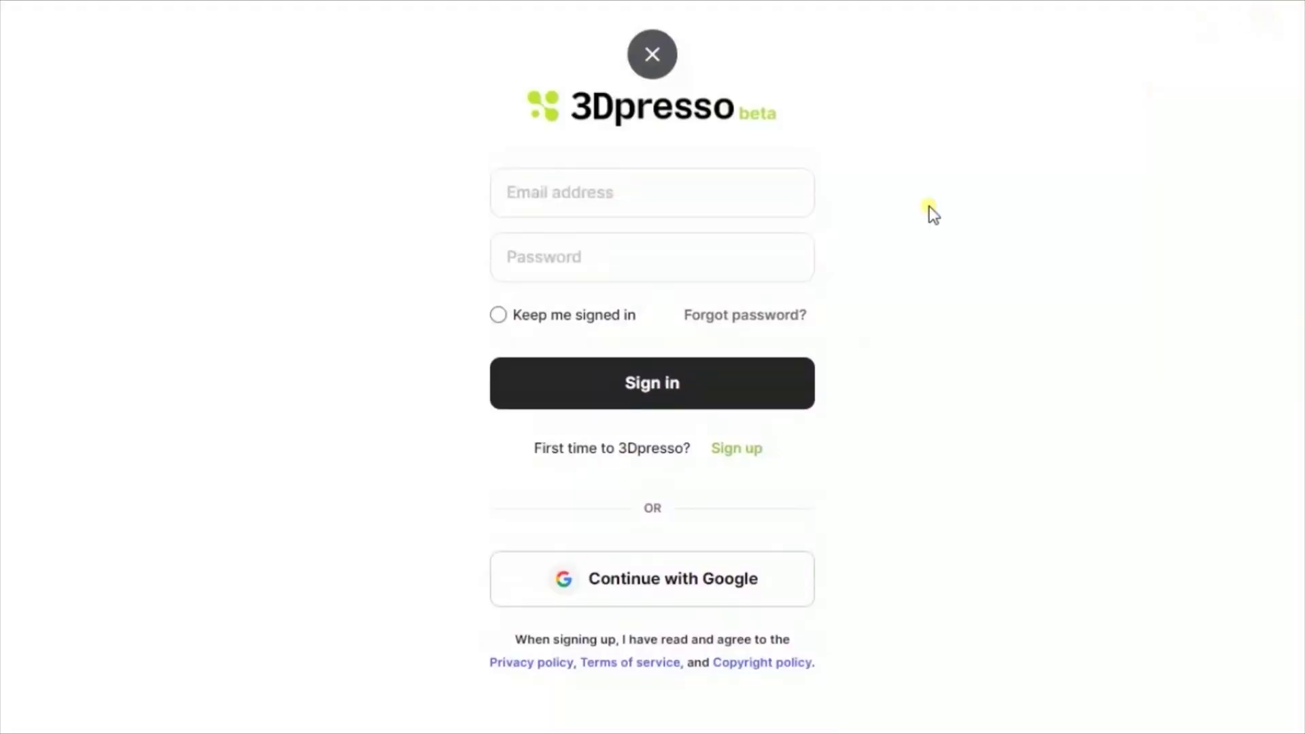
# Step: Glance at the Sign up form, return to Sign in, and log in with Google
pyautogui.click(753, 450)
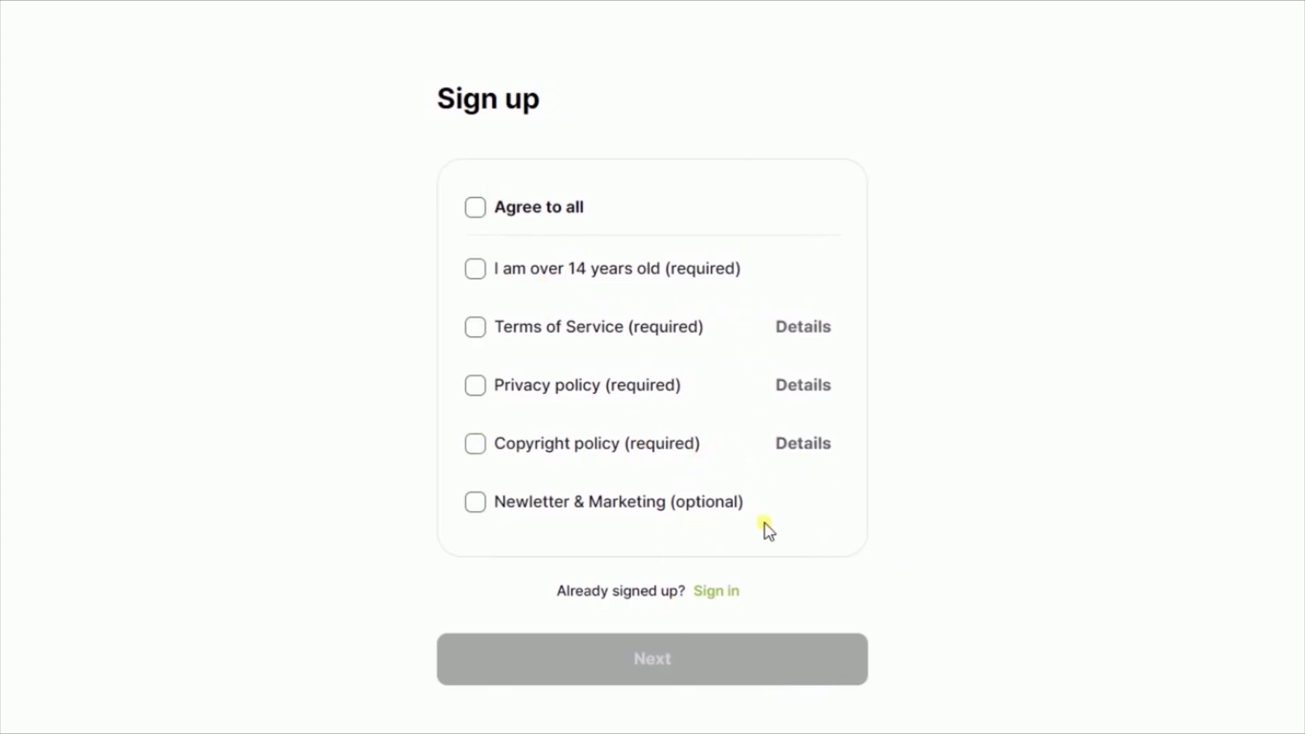
pyautogui.click(722, 590)
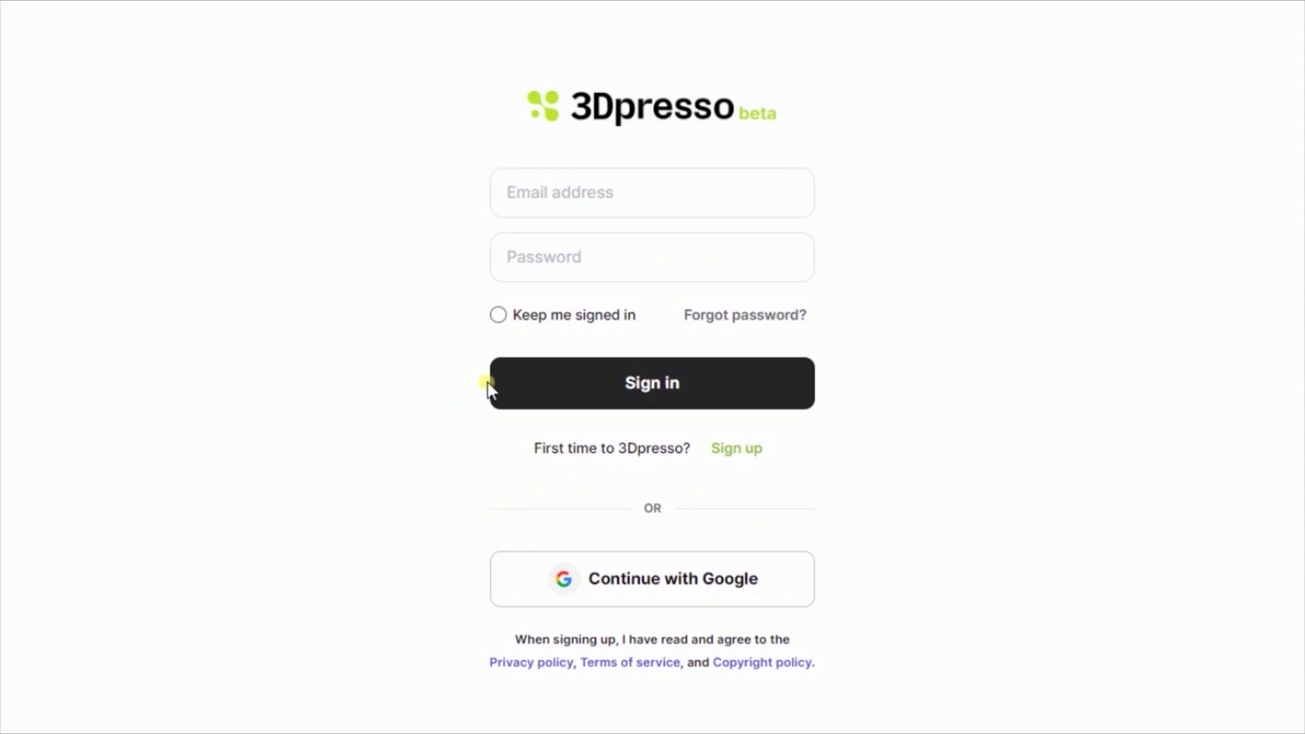
pyautogui.click(654, 580)
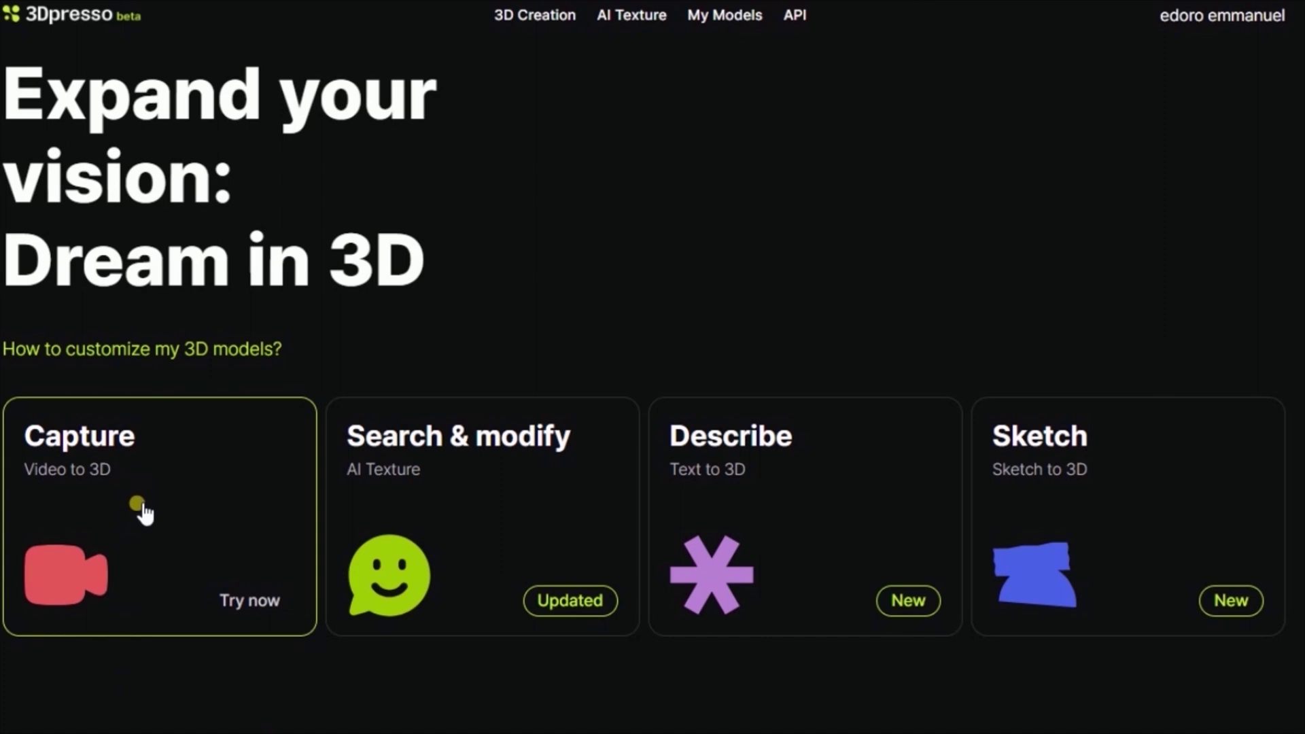
# Step: Start a Capture (Video to 3D) creation and bring up the video file picker
pyautogui.click(165, 511)
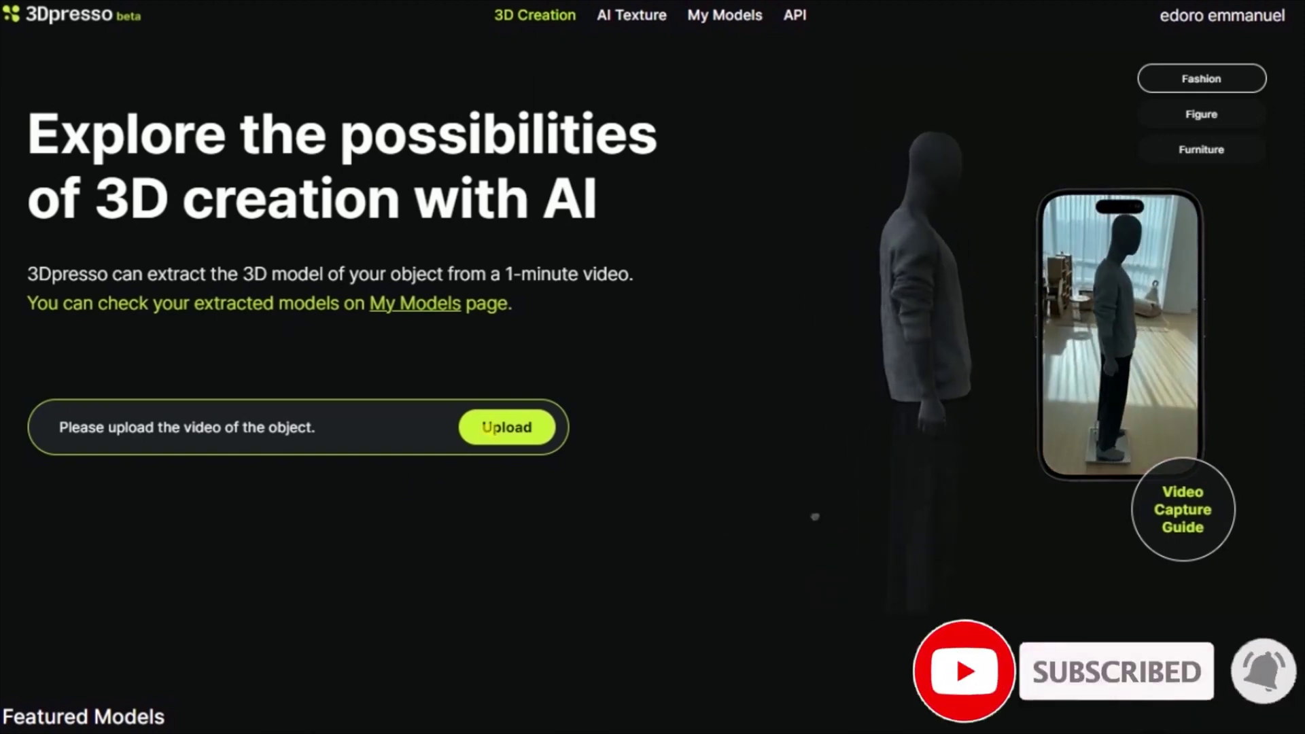
pyautogui.click(505, 434)
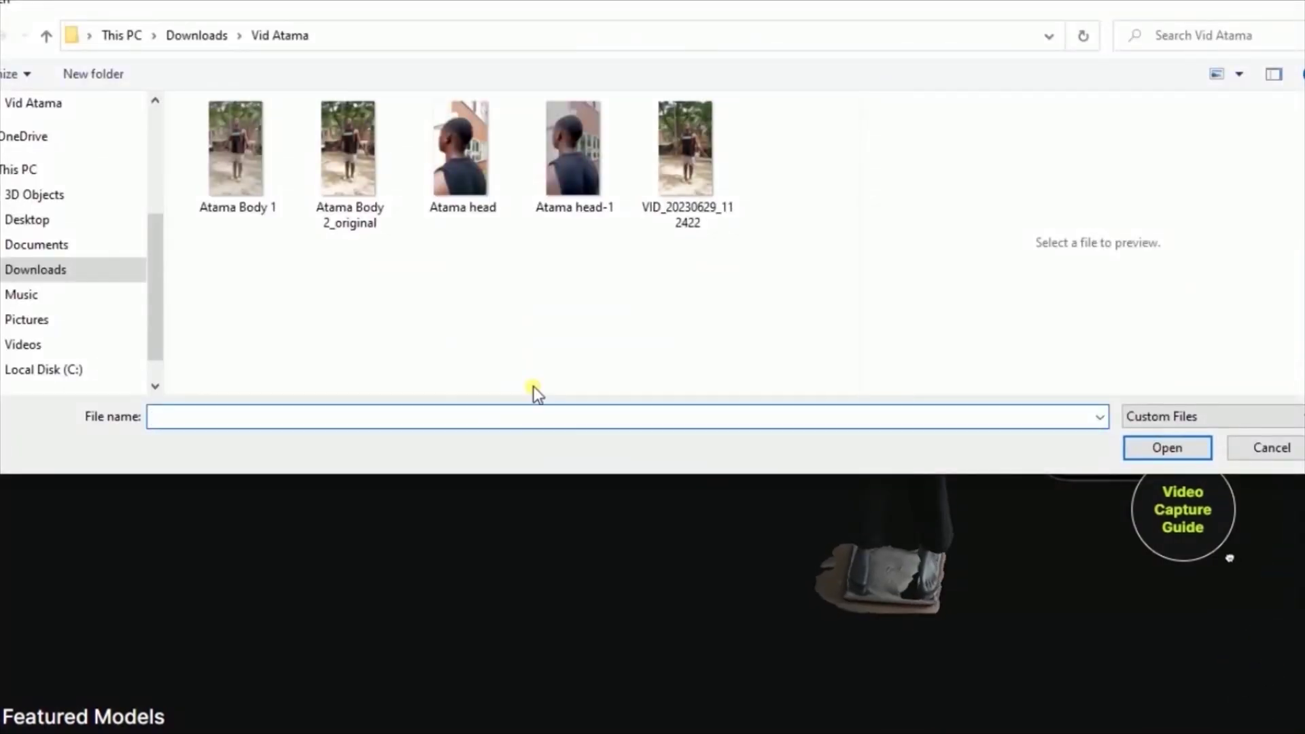
# Step: Upload the Atama head-1 video with description 'Human Face', submit it, and acknowledge the completion notice
pyautogui.click(566, 141)
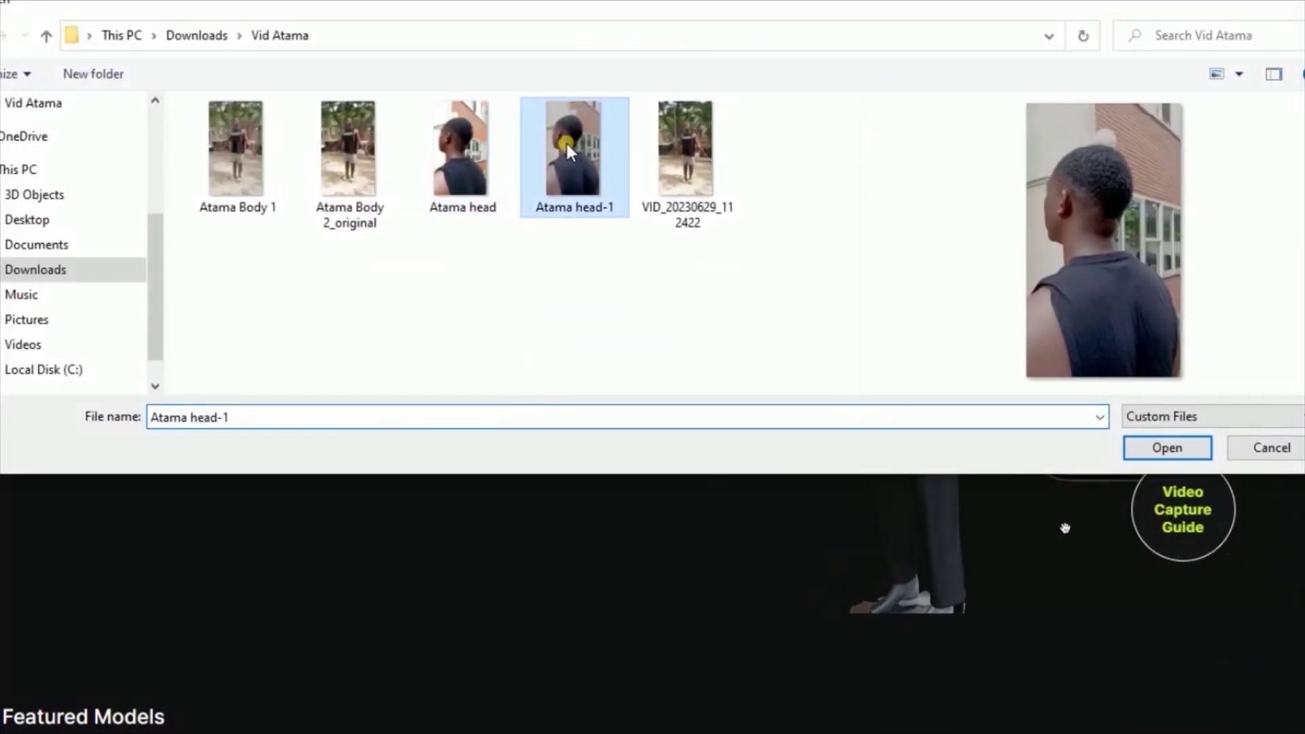
pyautogui.click(1168, 450)
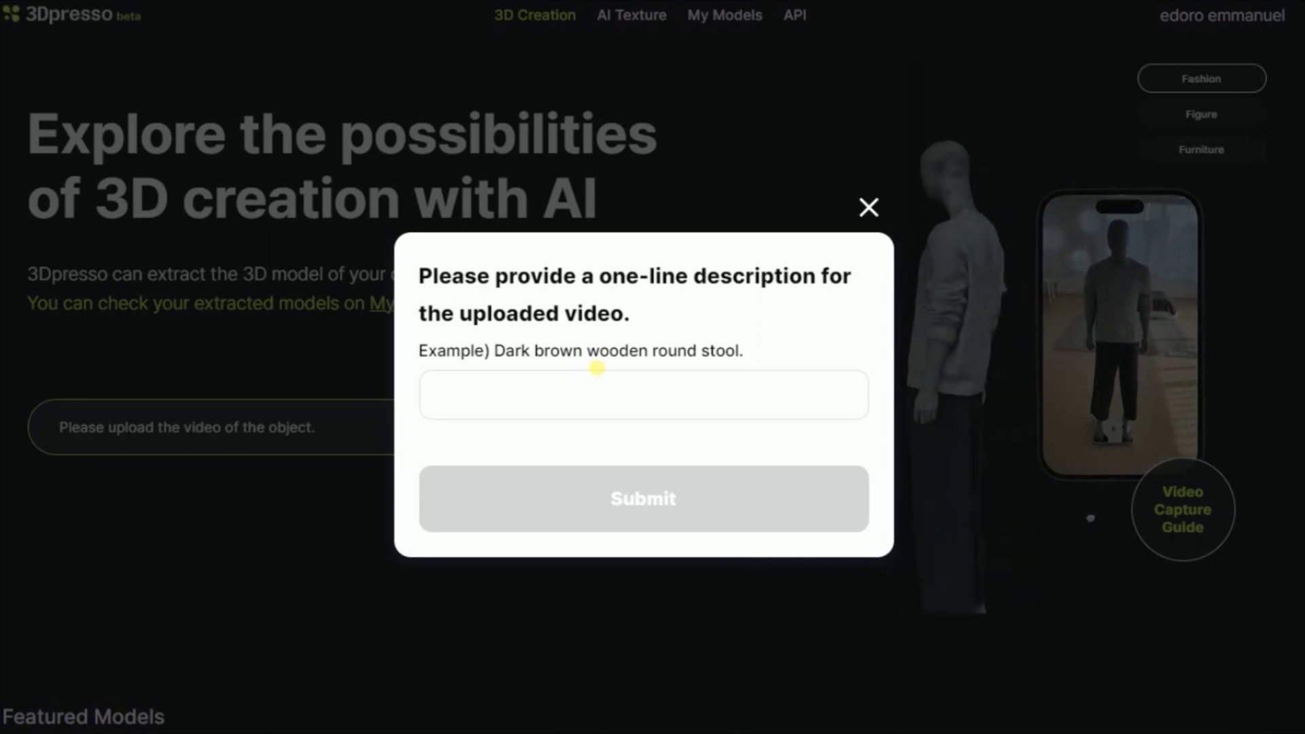
pyautogui.click(484, 401)
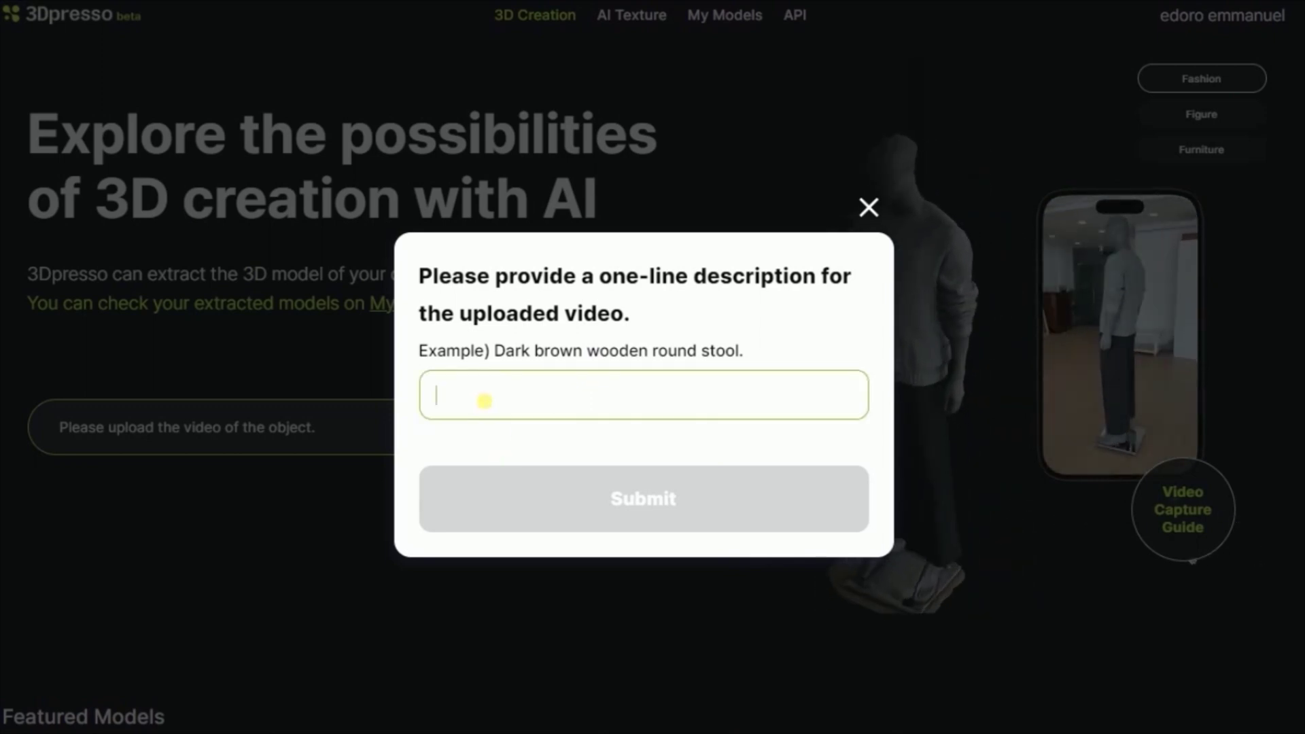
pyautogui.write('Human Face')
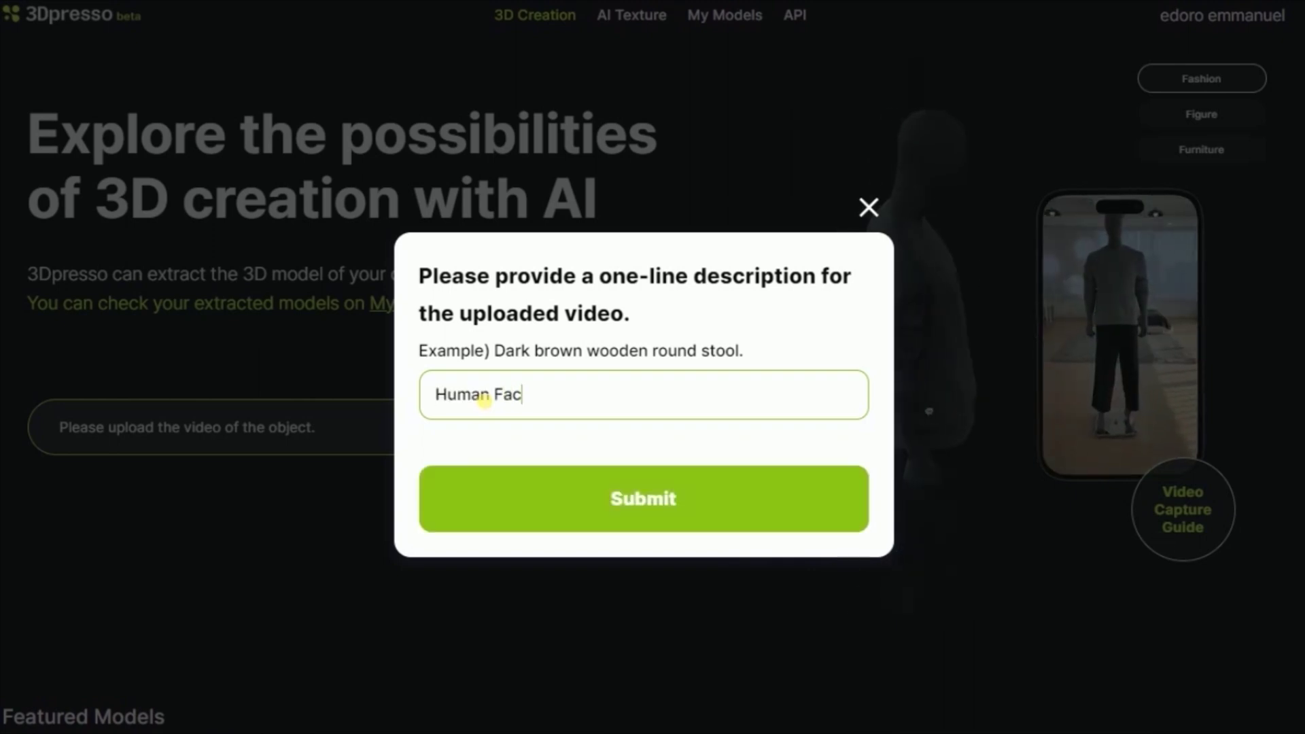
pyautogui.click(722, 498)
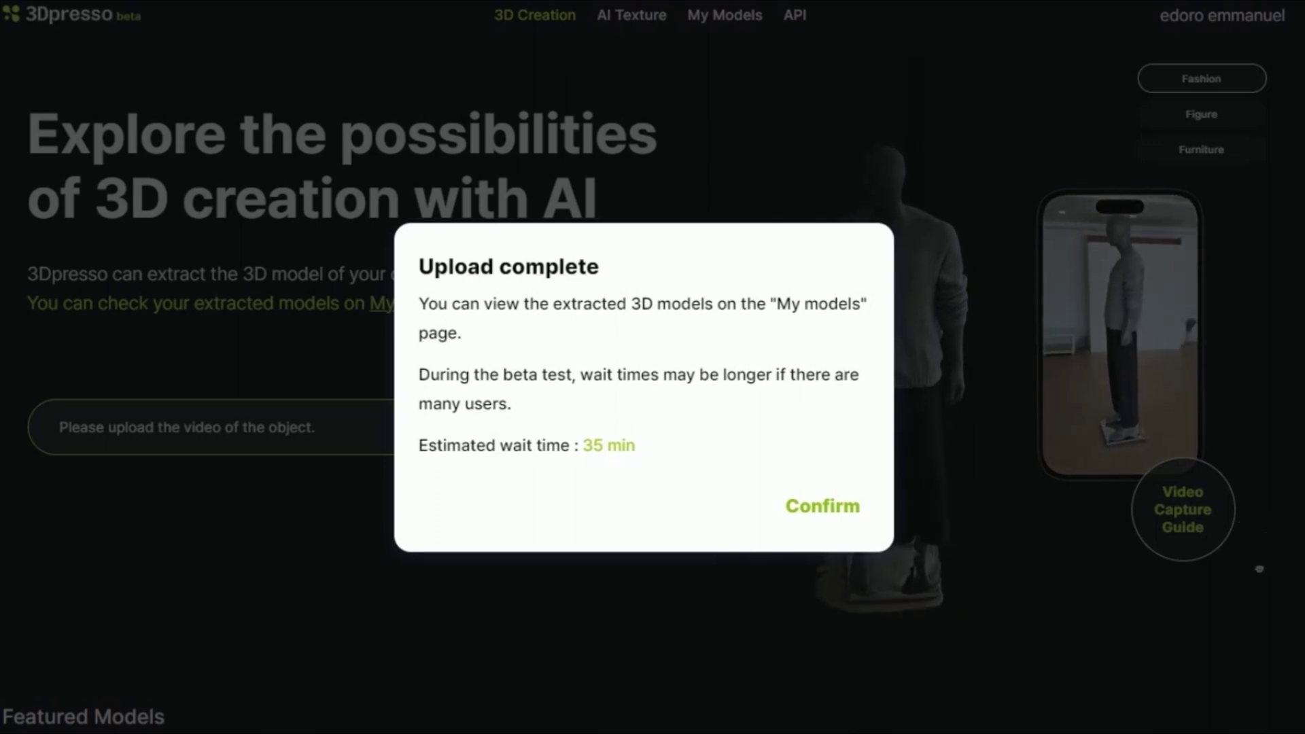
pyautogui.click(826, 515)
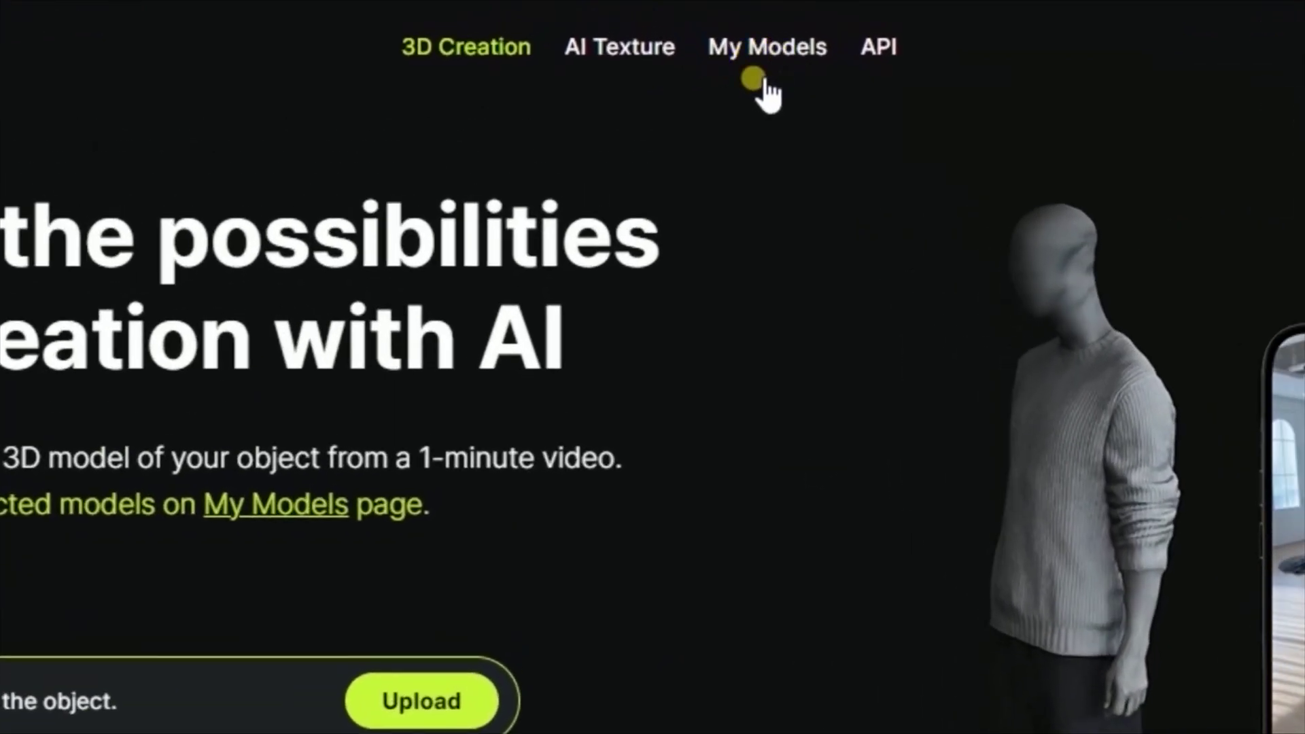
# Step: Go to My Models to see the finished Human Face model listed
pyautogui.click(782, 56)
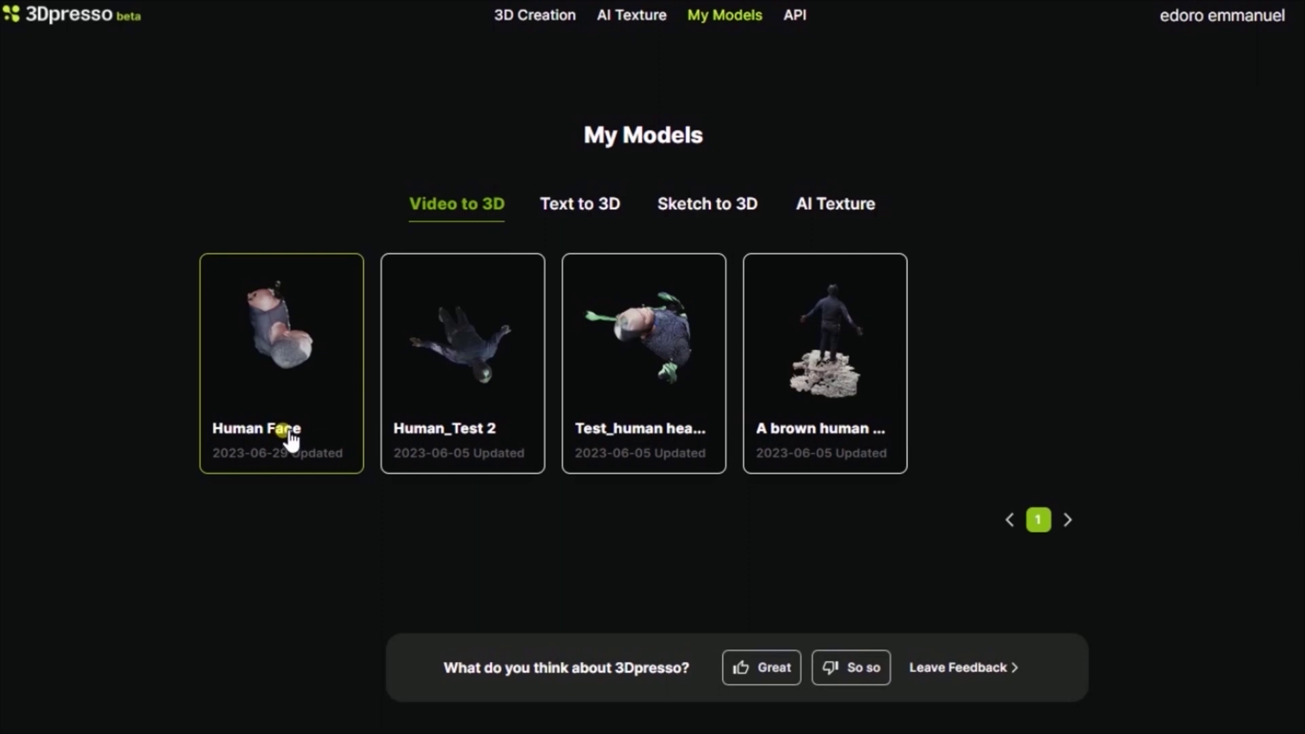
# Step: Open the Human Face model and rotate the bust through top-down, left-profile and upright views
pyautogui.click(289, 367)
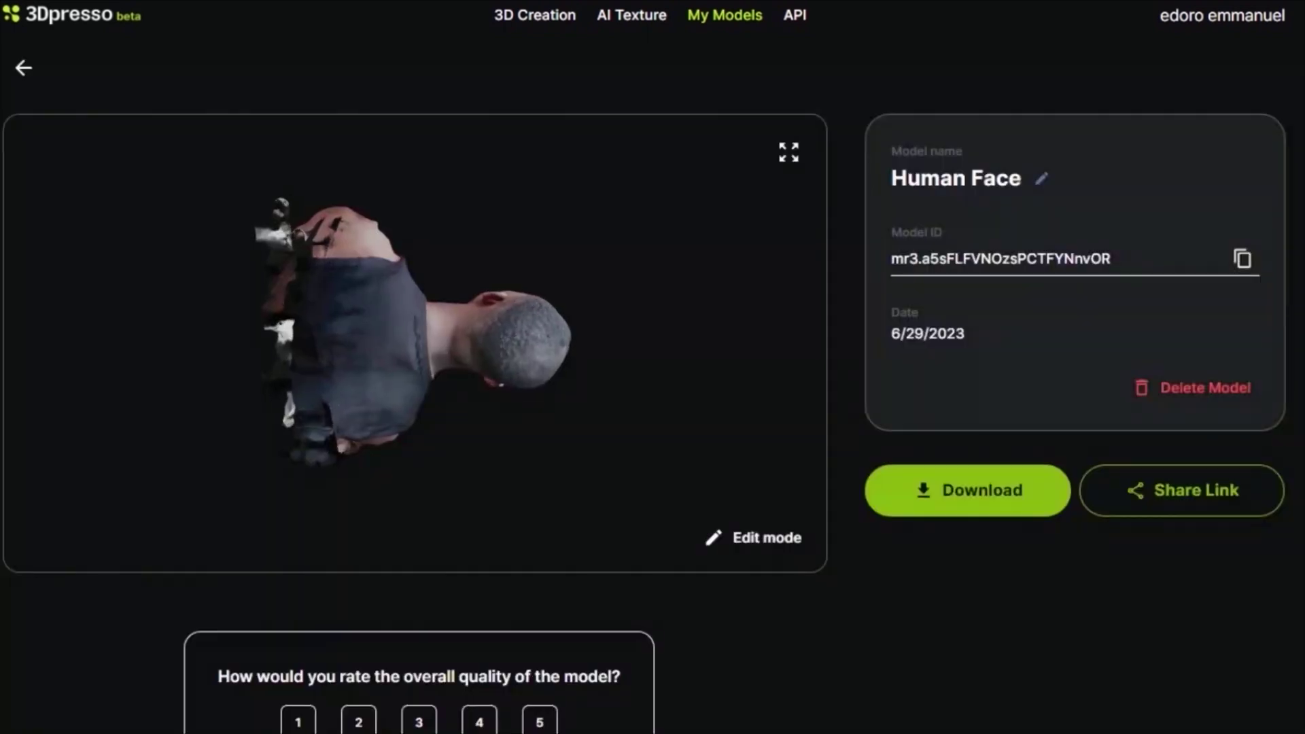
pyautogui.moveTo(506, 361); pyautogui.dragTo(361, 210)
pyautogui.moveTo(341, 375); pyautogui.dragTo(527, 249)
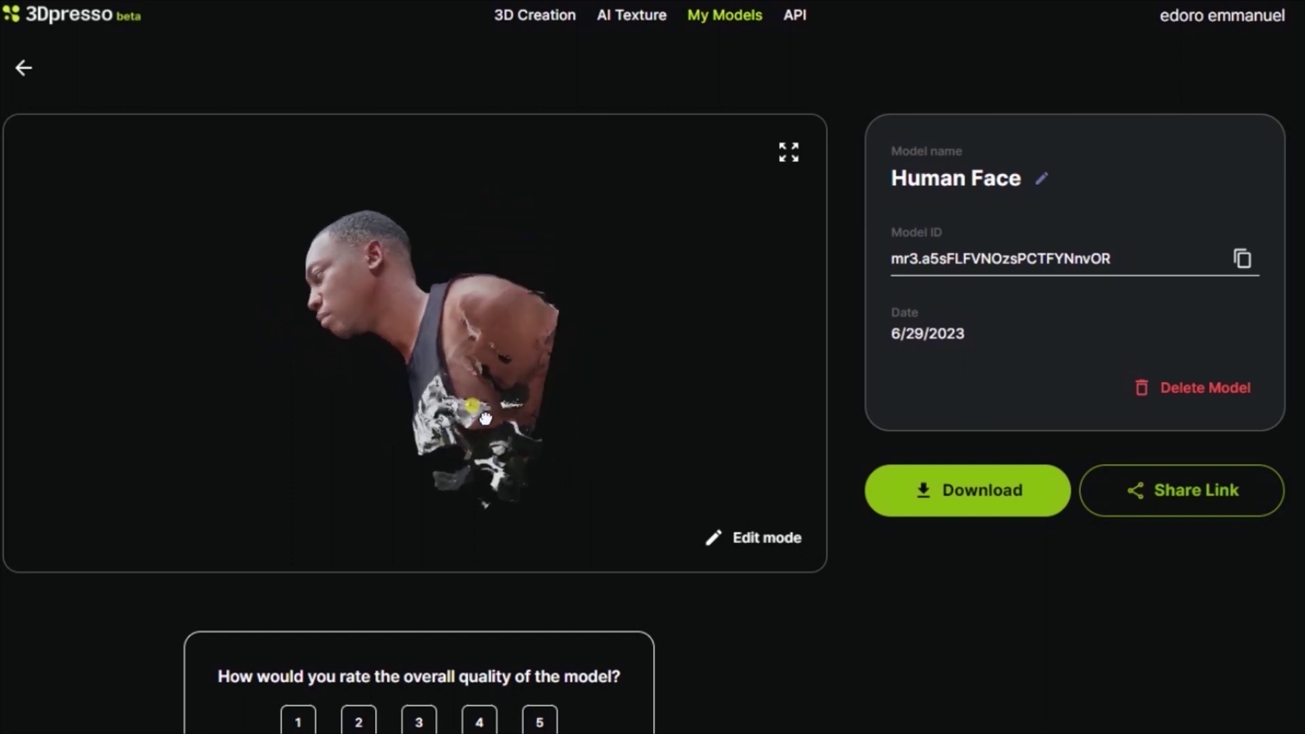
pyautogui.moveTo(484, 418); pyautogui.dragTo(512, 313)
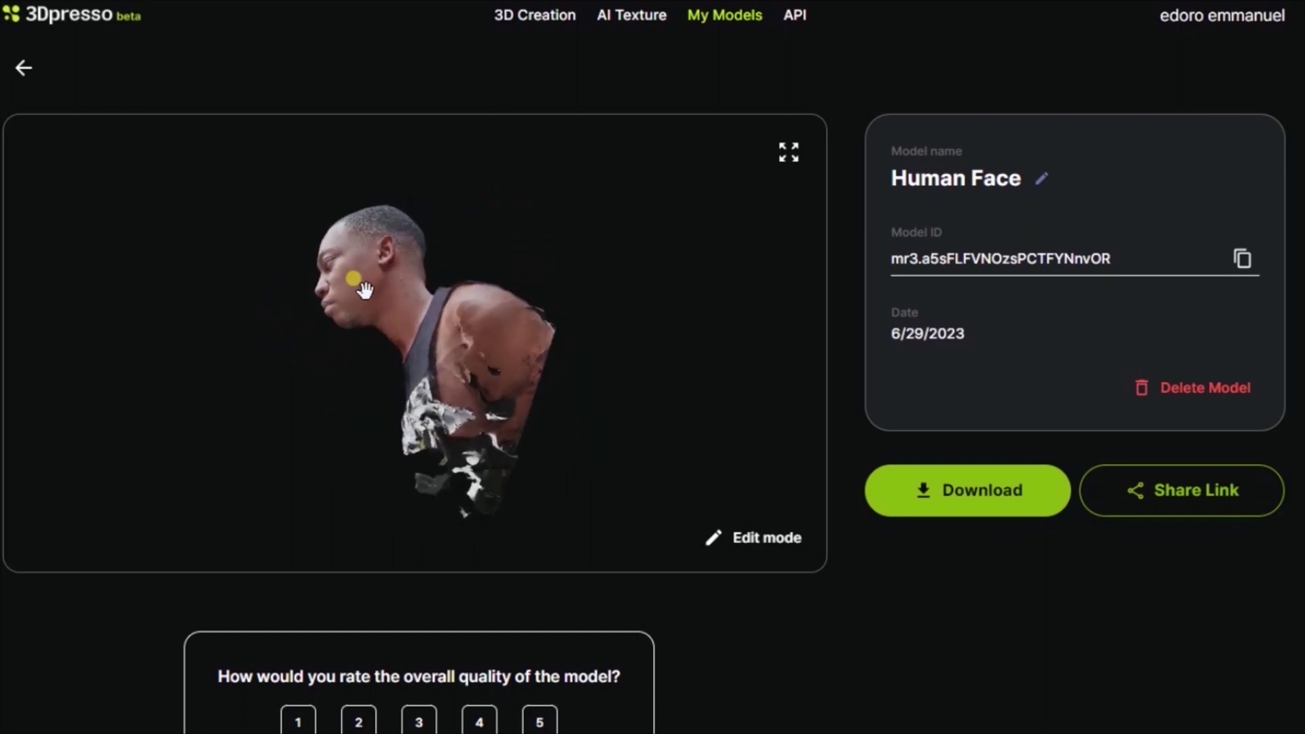
pyautogui.moveTo(363, 289); pyautogui.dragTo(514, 355)
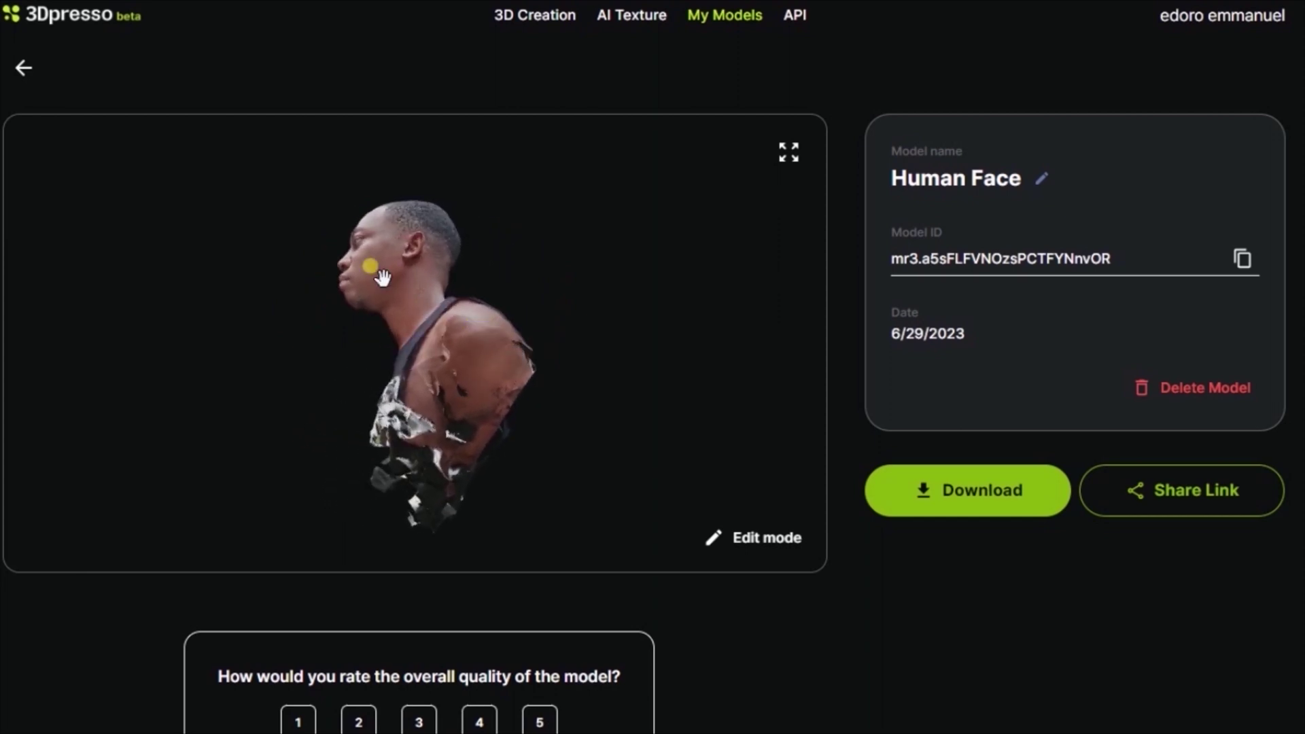
pyautogui.moveTo(422, 255); pyautogui.dragTo(450, 435)
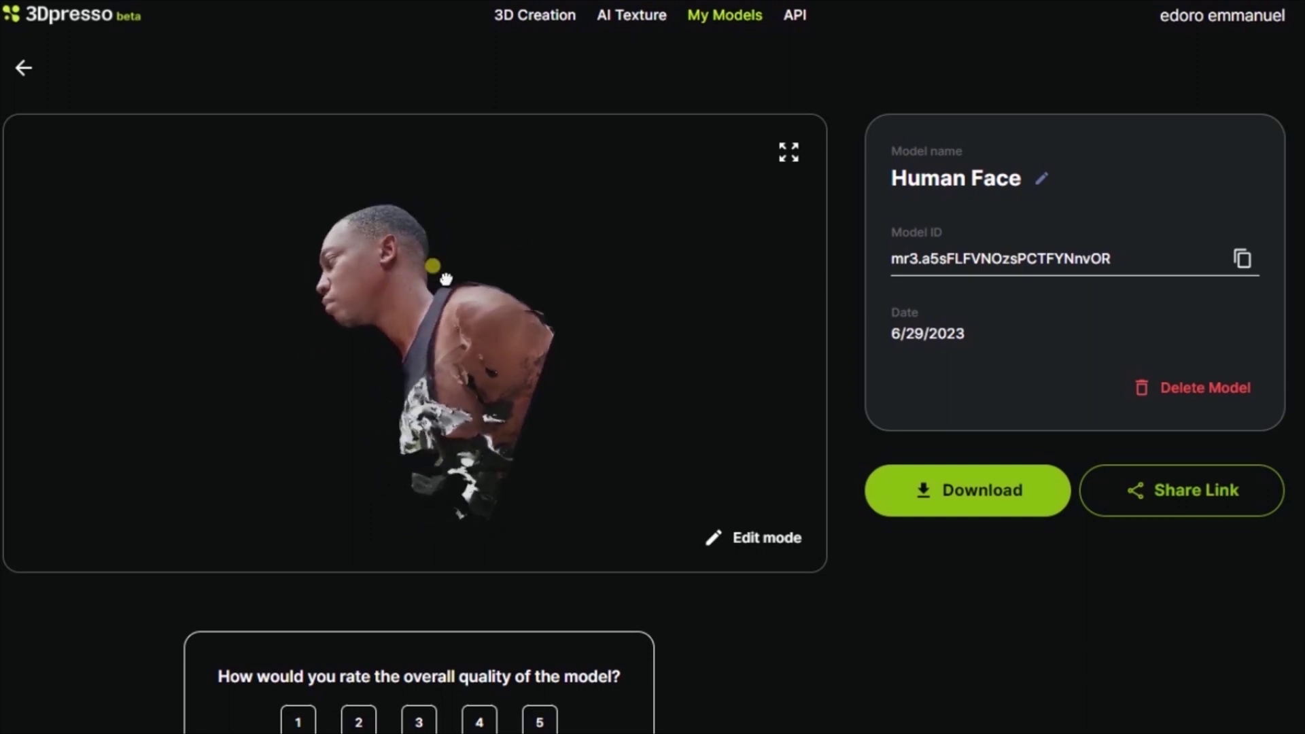
pyautogui.moveTo(445, 278); pyautogui.dragTo(466, 462)
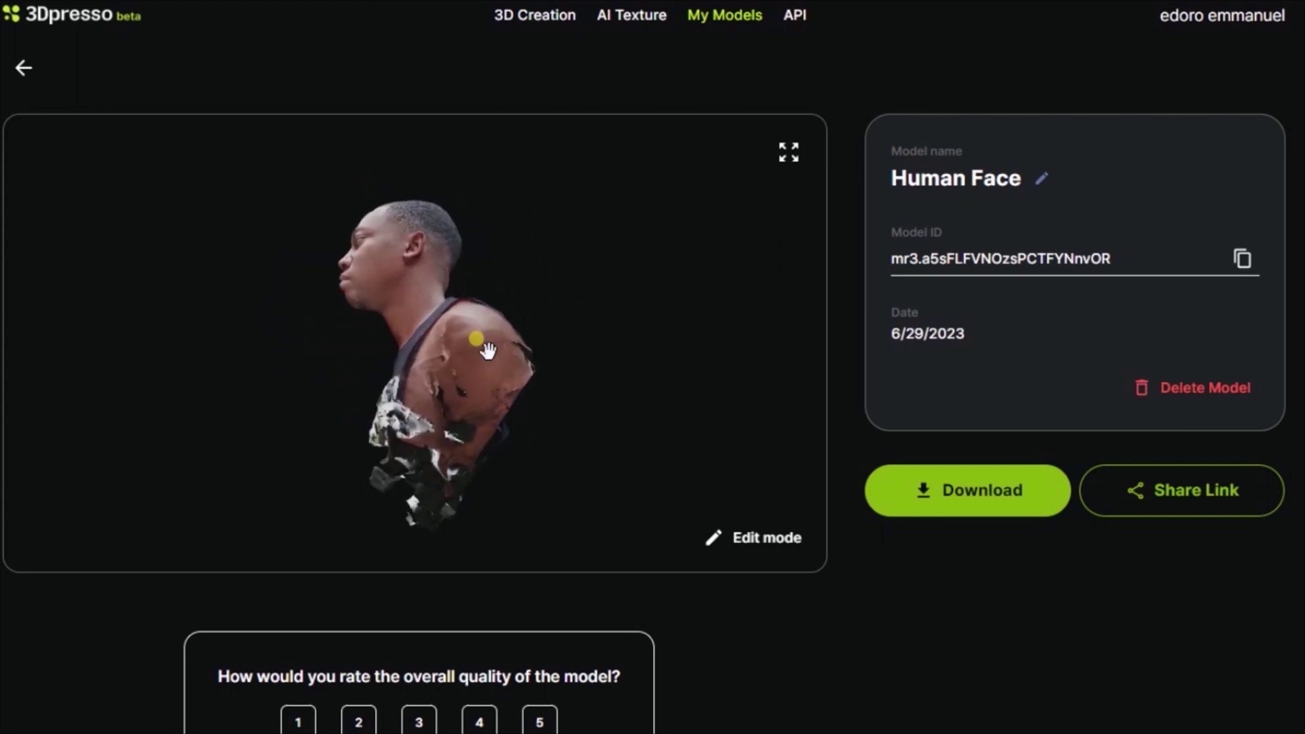
pyautogui.moveTo(517, 336); pyautogui.dragTo(515, 469)
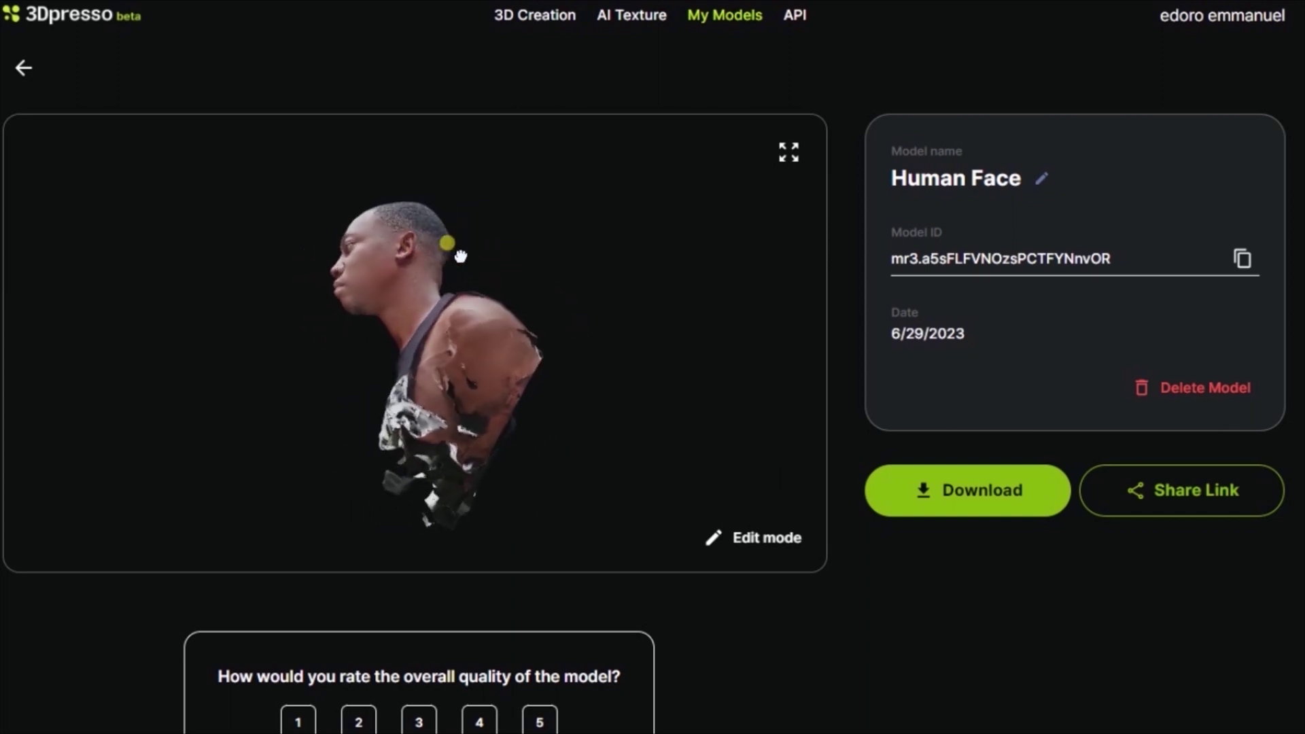
pyautogui.moveTo(517, 435); pyautogui.dragTo(483, 269)
pyautogui.moveTo(365, 292); pyautogui.dragTo(341, 401)
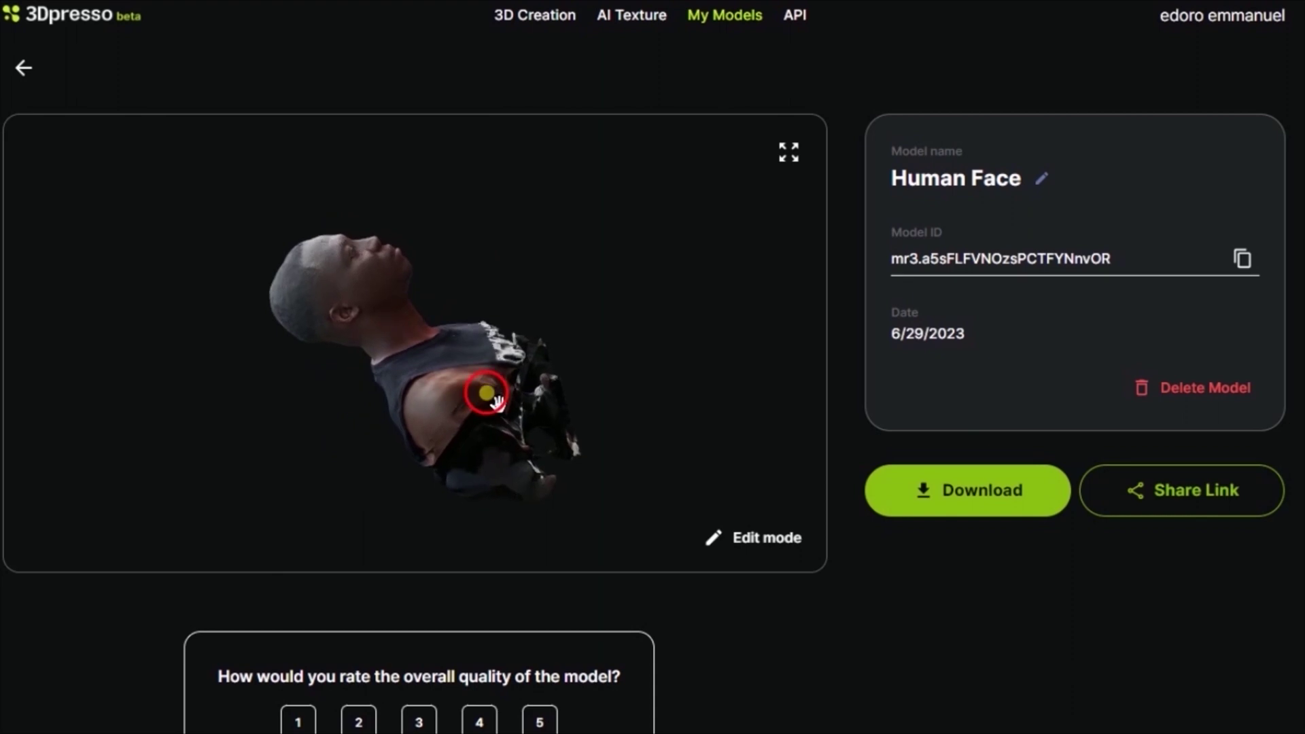
pyautogui.moveTo(382, 491); pyautogui.dragTo(557, 405)
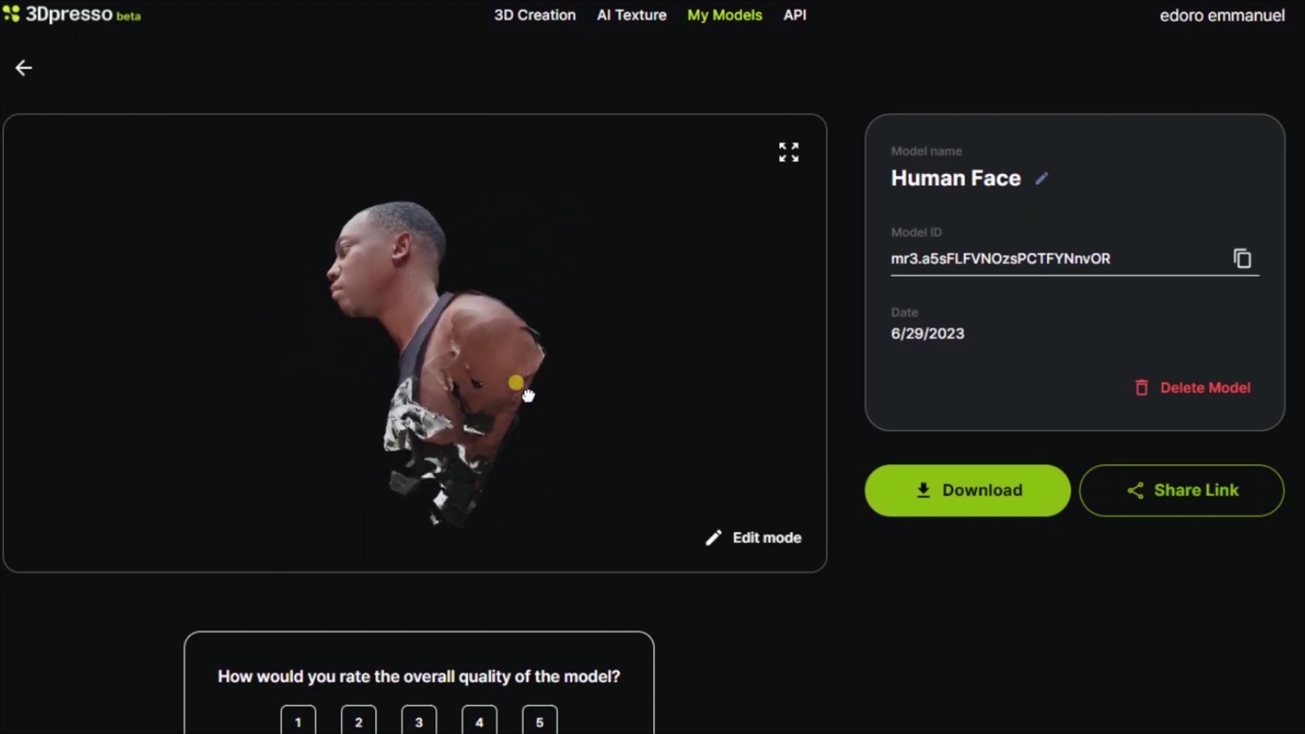
pyautogui.moveTo(385, 261)
pyautogui.mouseDown()
pyautogui.moveTo(468, 207)
pyautogui.moveTo(313, 250)
pyautogui.moveTo(347, 163)
pyautogui.moveTo(372, 392)
pyautogui.moveTo(280, 370)
pyautogui.moveTo(465, 503)
pyautogui.moveTo(530, 297)
pyautogui.mouseUp()
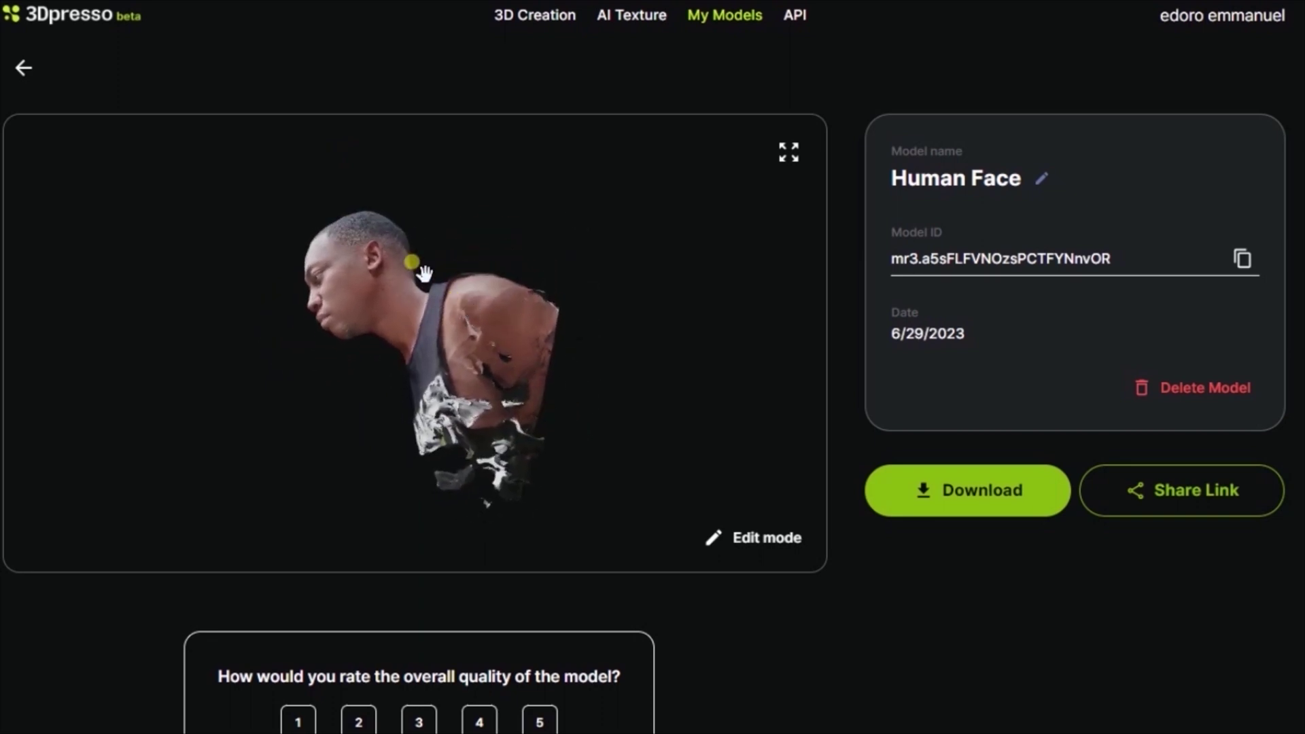
pyautogui.moveTo(398, 239); pyautogui.dragTo(429, 196)
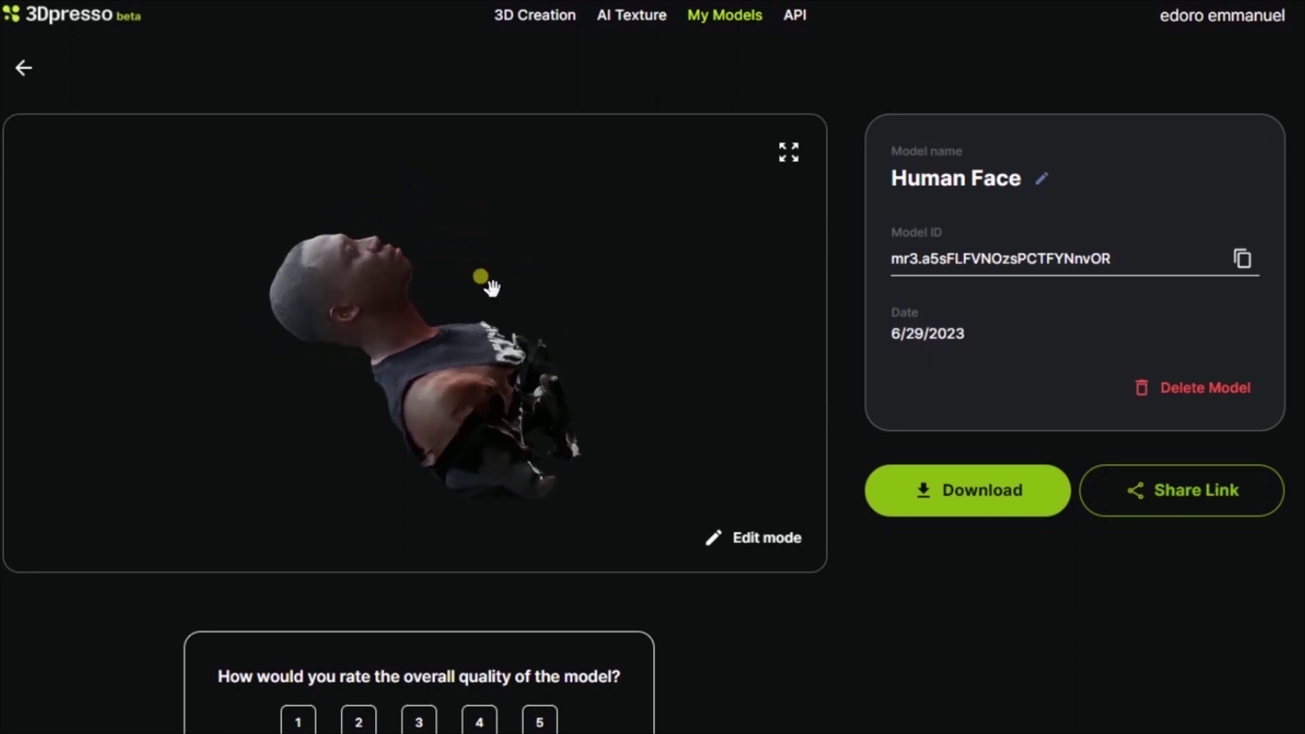
pyautogui.moveTo(491, 287); pyautogui.dragTo(503, 455)
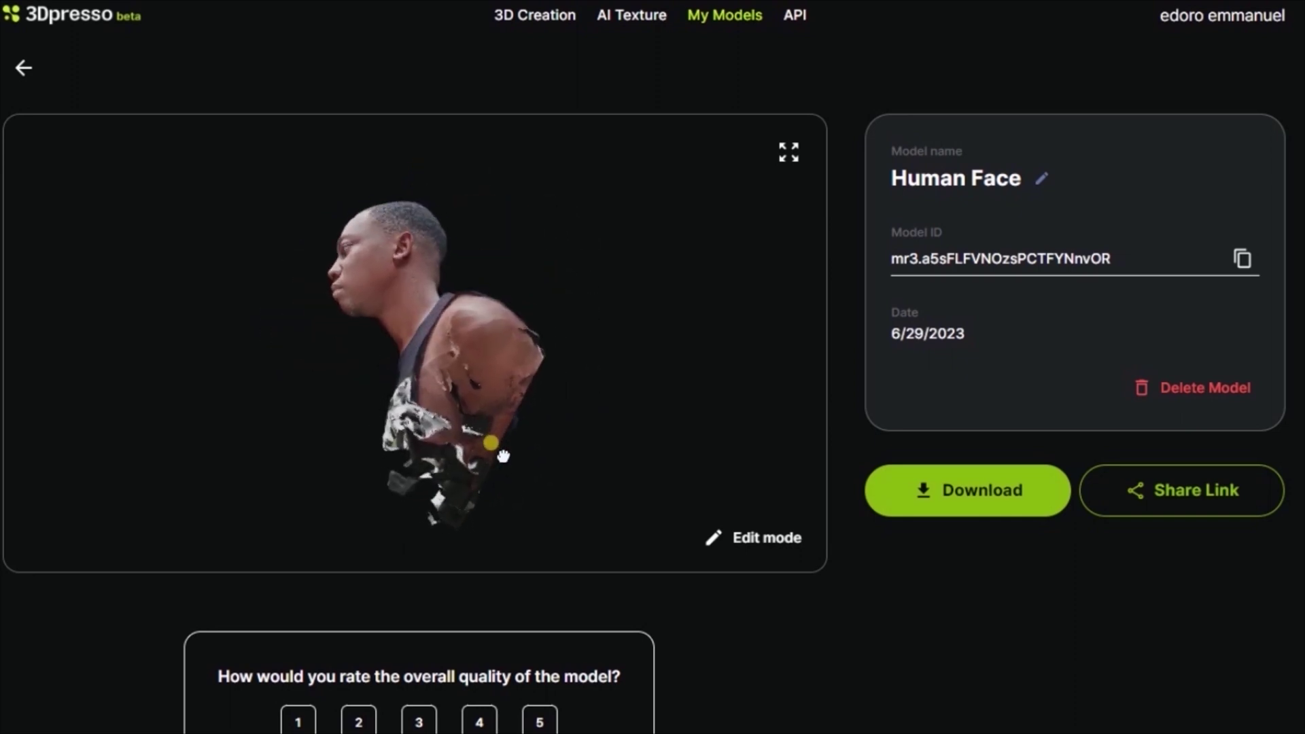
pyautogui.moveTo(464, 408); pyautogui.dragTo(472, 346)
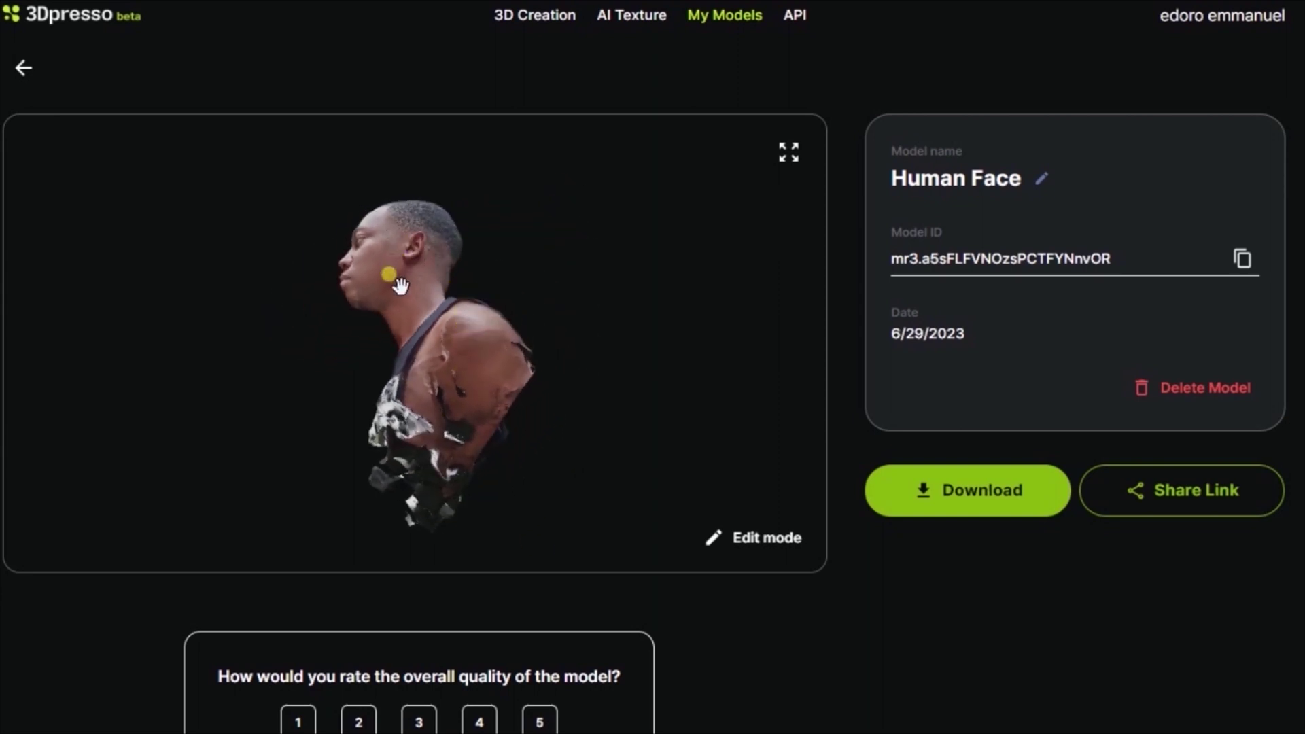
pyautogui.moveTo(388, 275); pyautogui.dragTo(441, 281)
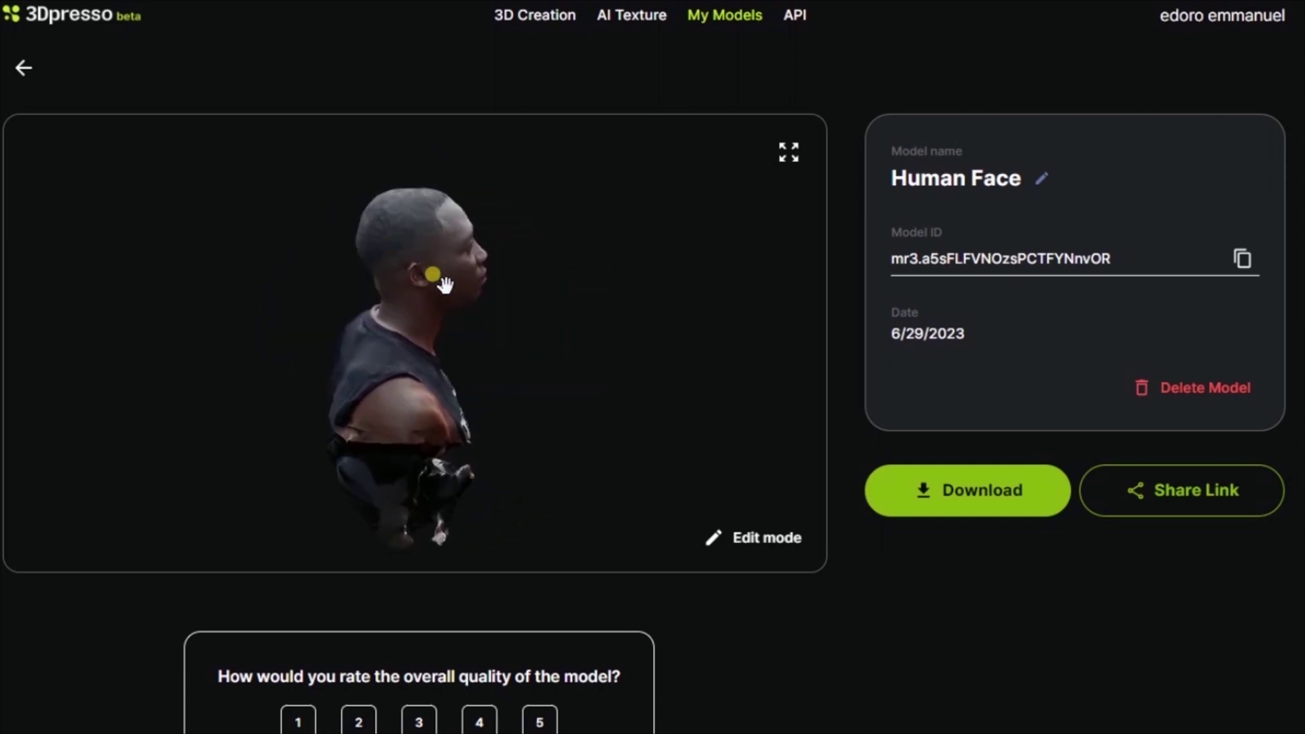
pyautogui.moveTo(445, 285); pyautogui.dragTo(432, 336)
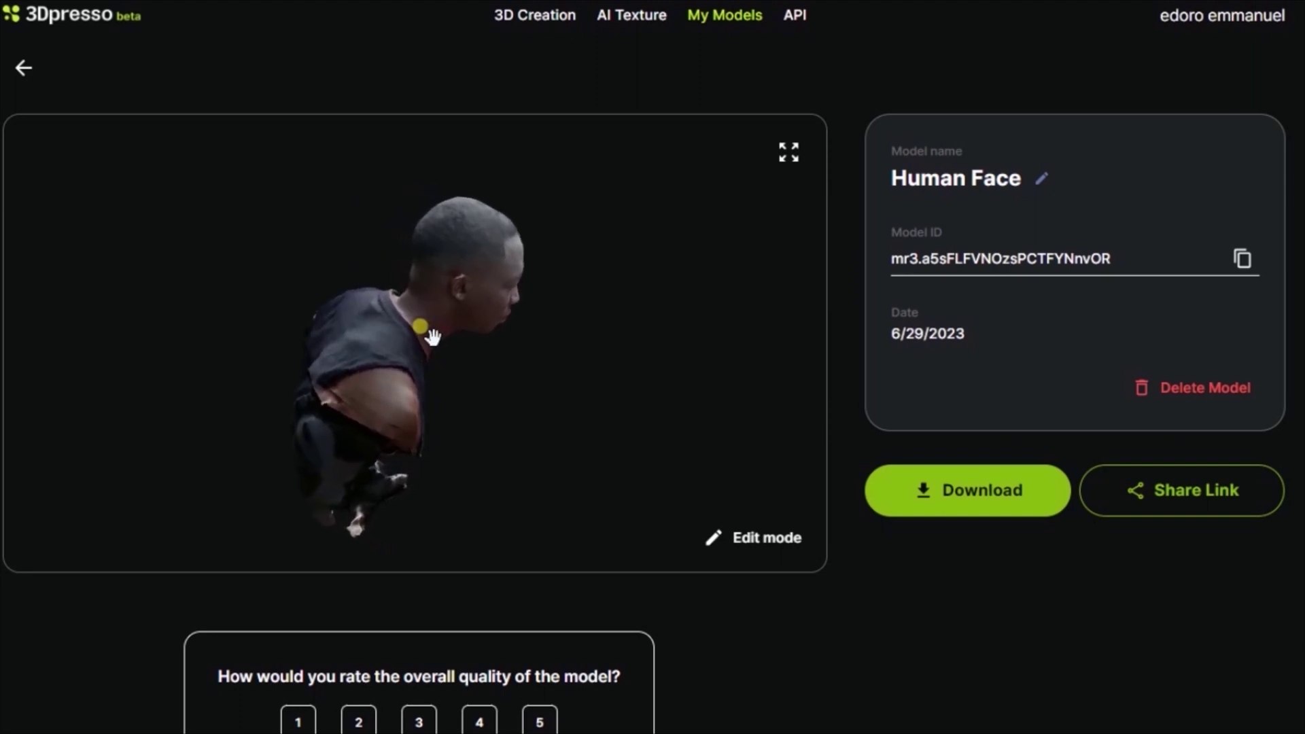